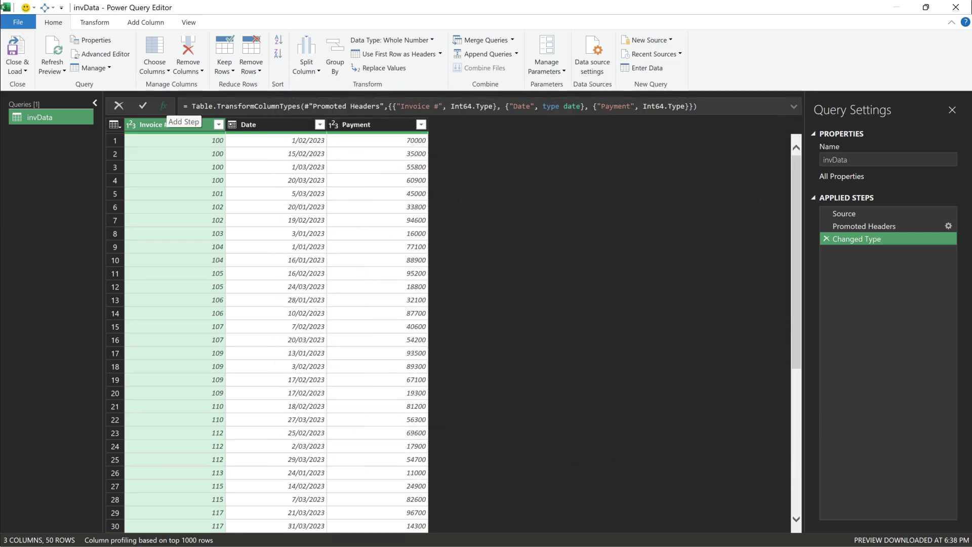
Step: Add a step named tblPartition with a let expression that defines invList as #"Changed Type"[#"Invoice #"] and returns invList
click(163, 106)
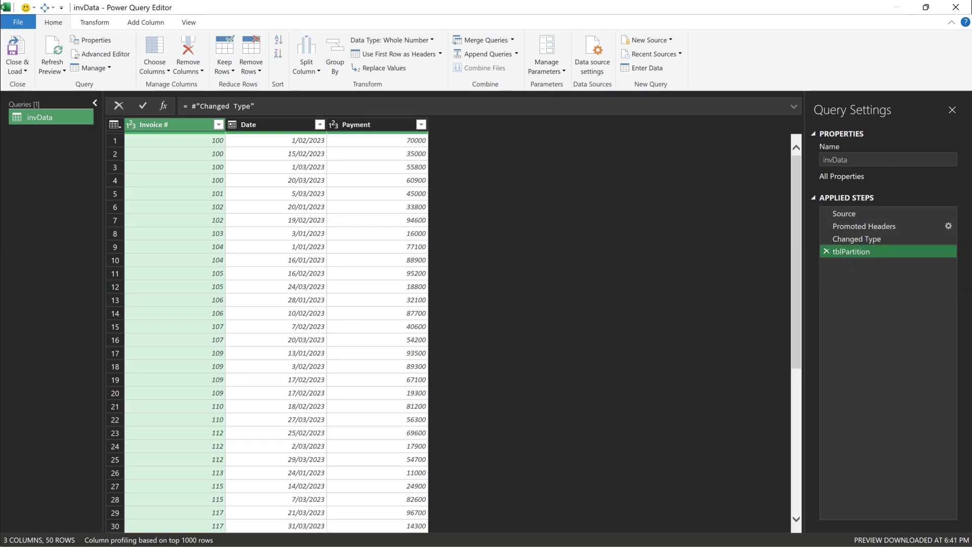
click(793, 106)
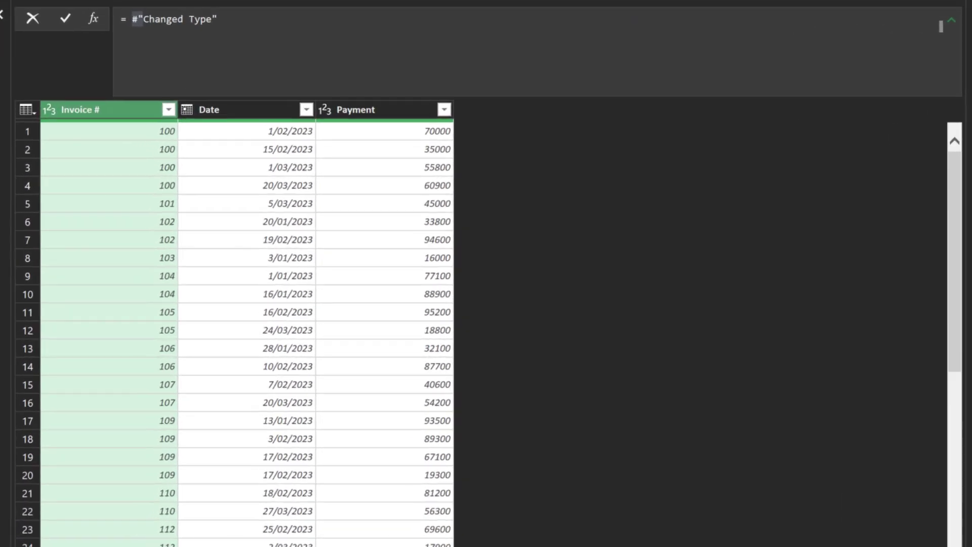
text(let)
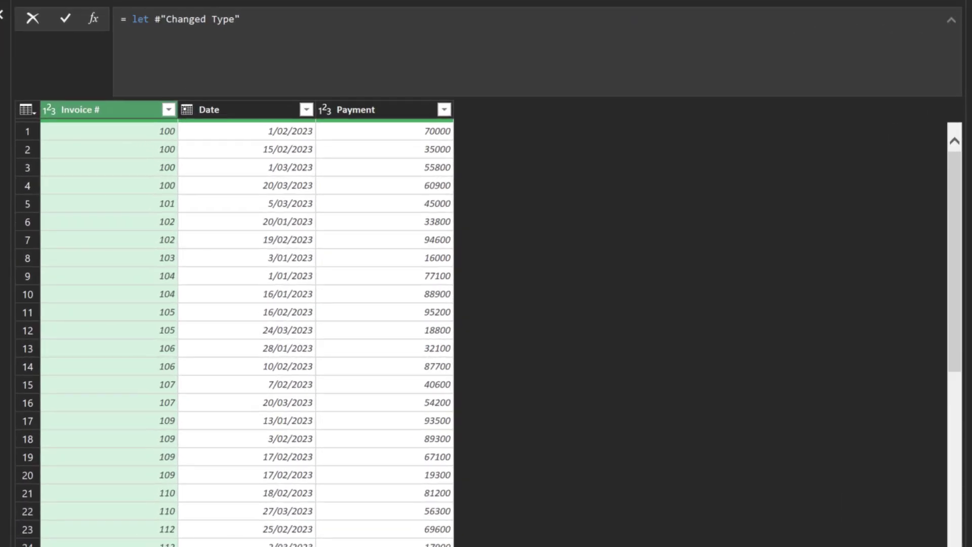
key(Return)
key(Tab)
text(invList = #"Changed Type")
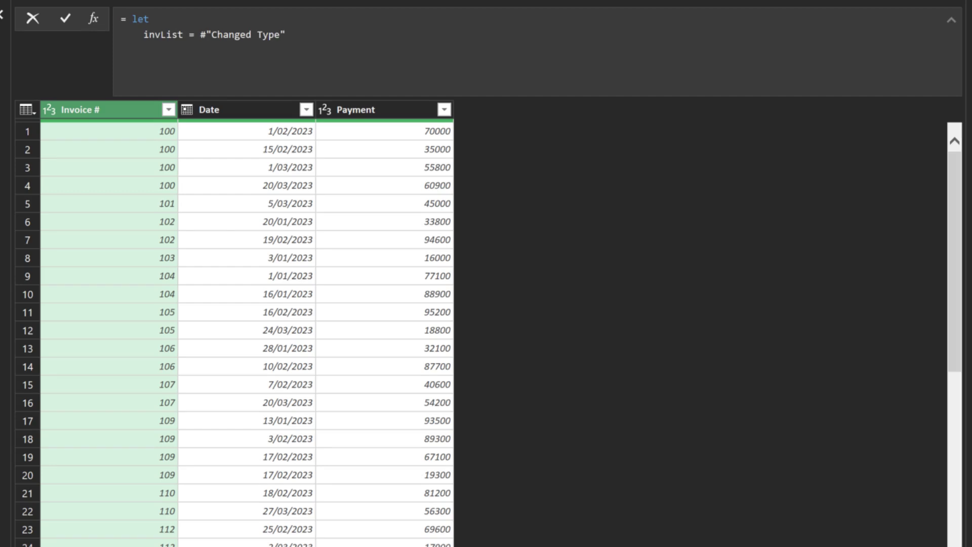
text([#"Invoice #"])
key(Return)
text(in invList)
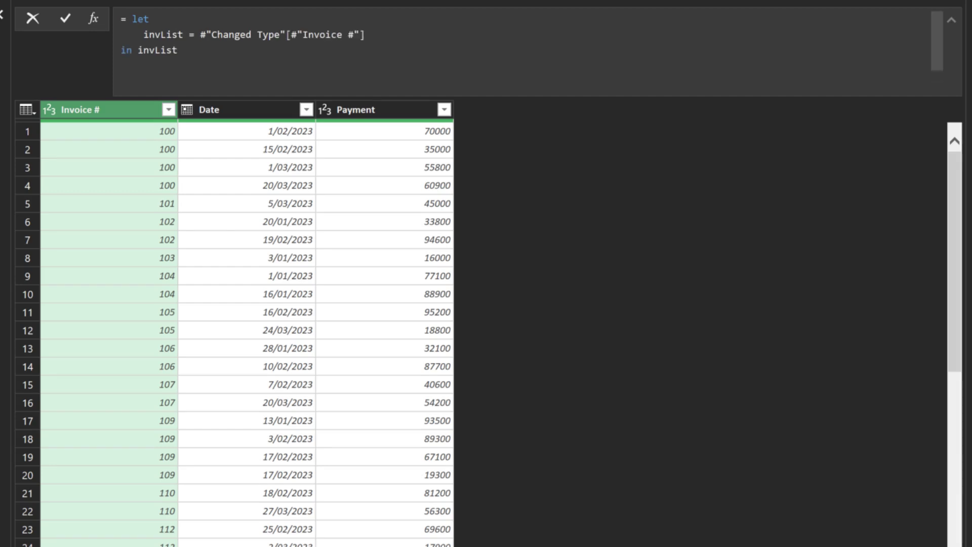
key(Return)
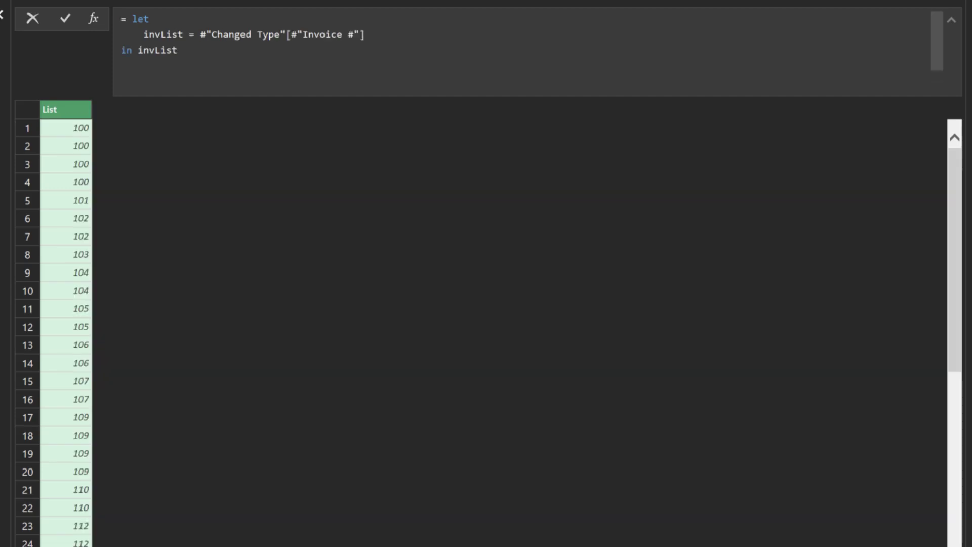
Step: Add the variable invCount = List.Count(List.Distinct(invList)) to the let expression and return invCount
text(,)
key(shift+Return)
text(invCount =)
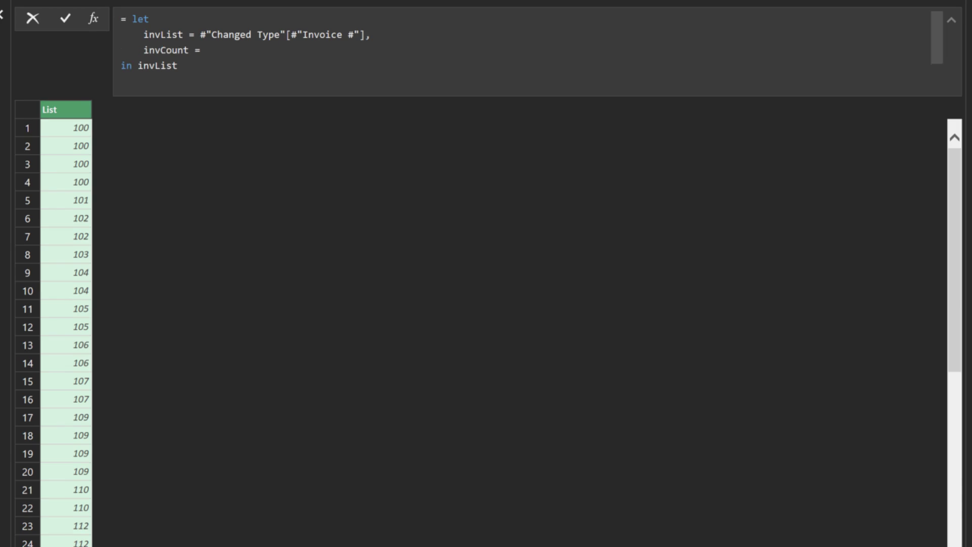
text( List.Count()
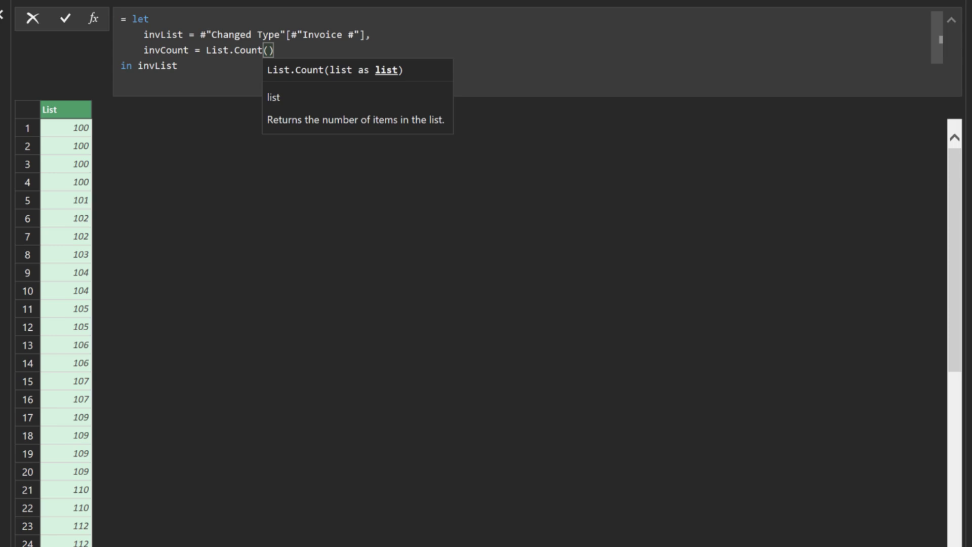
text(List.Distinct()
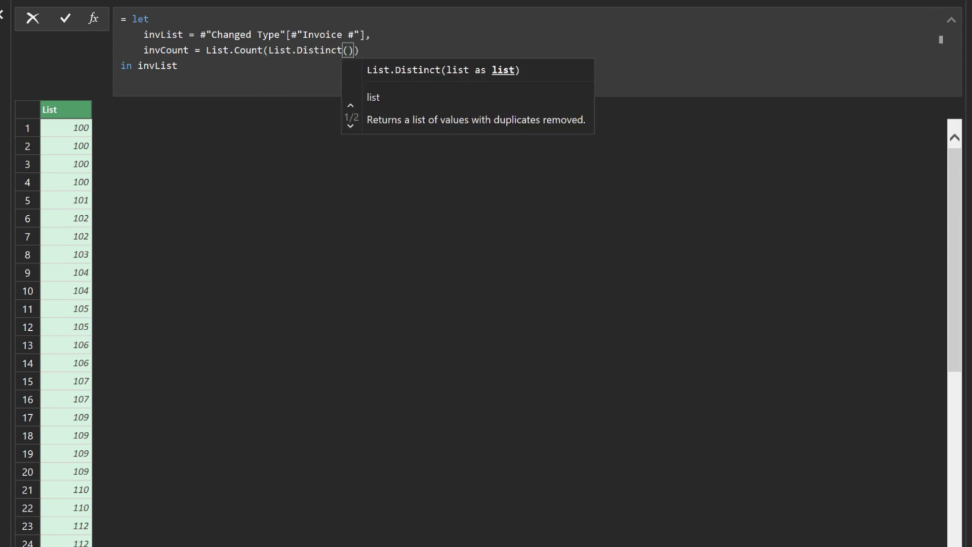
text(invList)
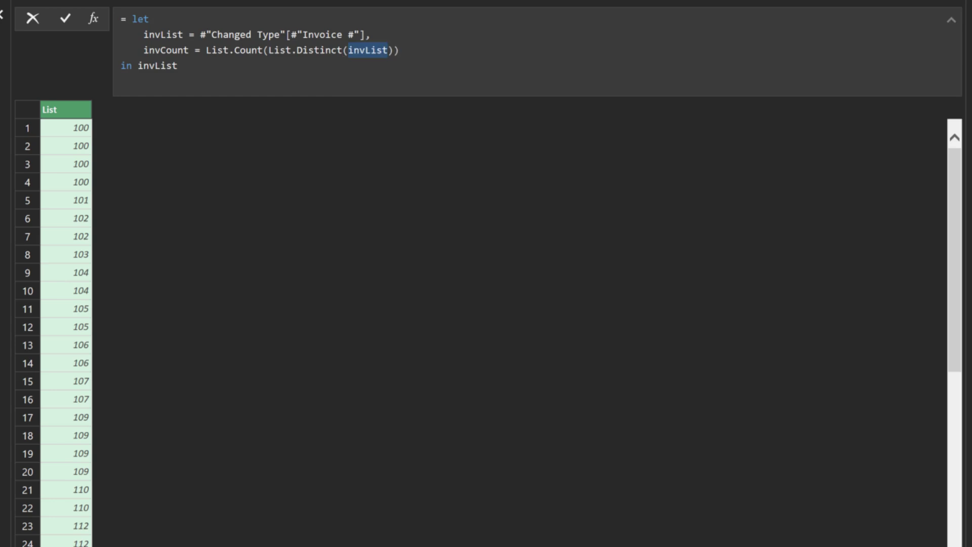
double_click(158, 65)
text(invCount)
key(Return)
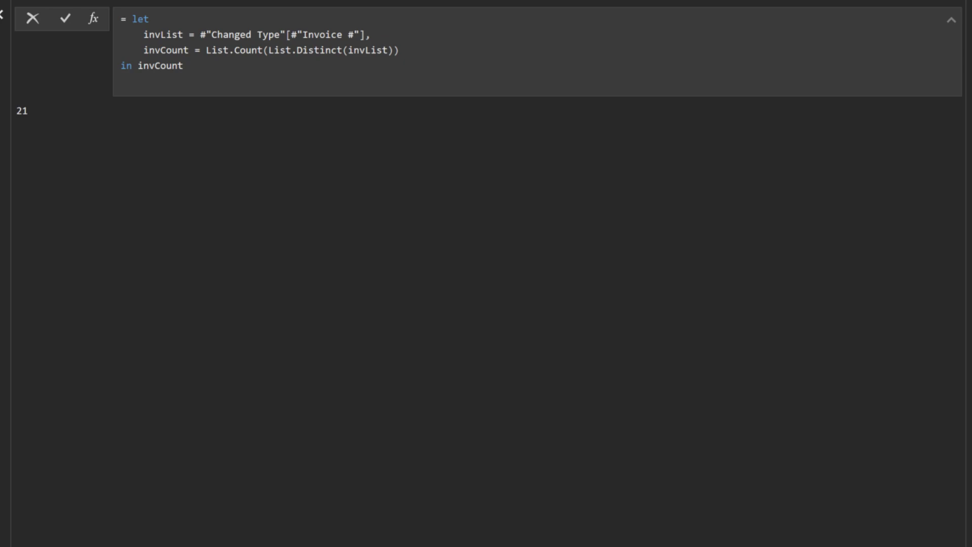
Step: Add the variable tablPartition = Table.Partition(#"Changed Type", "Invoice #", invCount, each _) to the let expression
text(,)
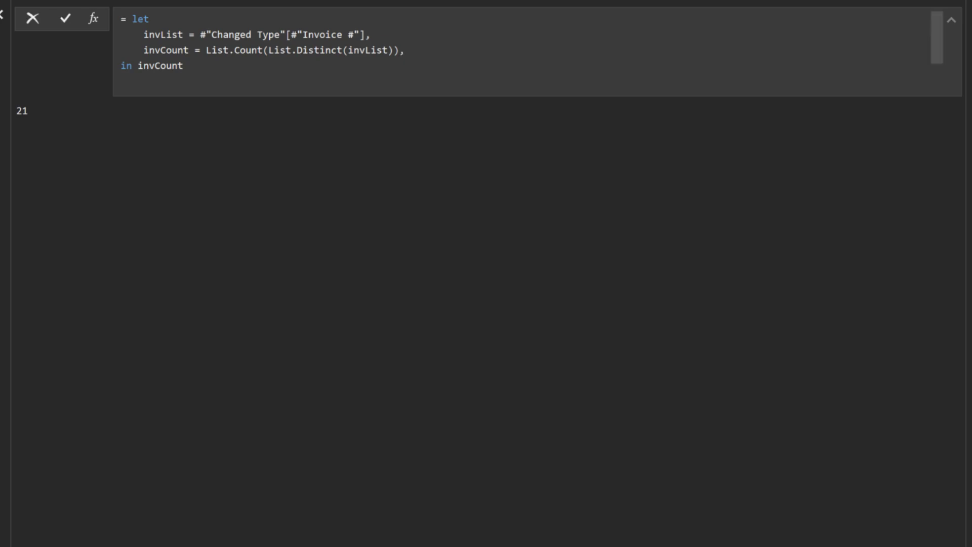
key(Return)
text(tablPartition = Table.Partition()
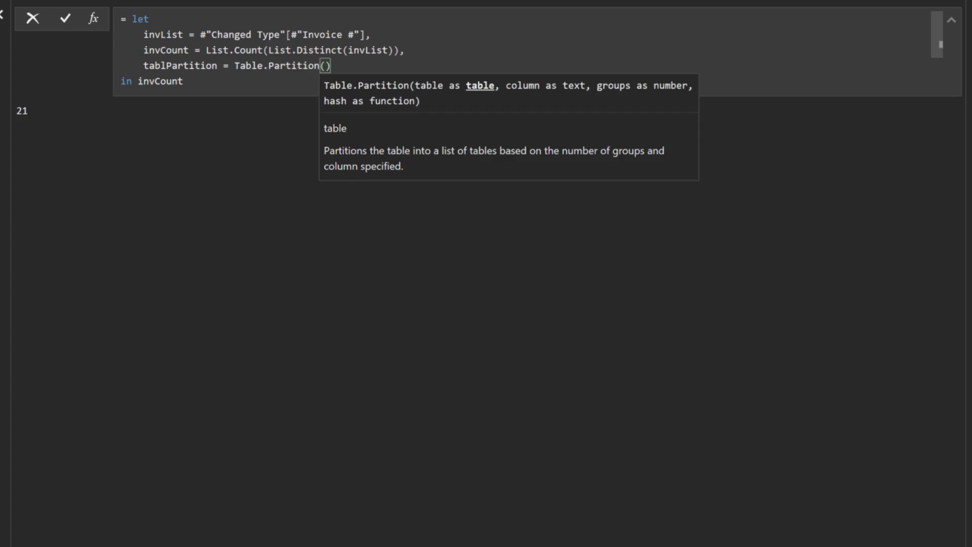
text(#"Changed Type")
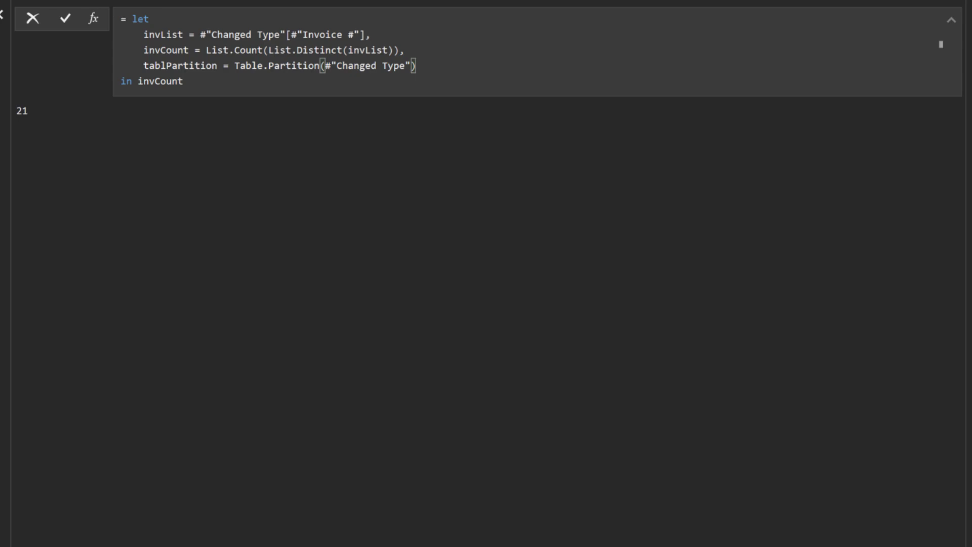
text(,)
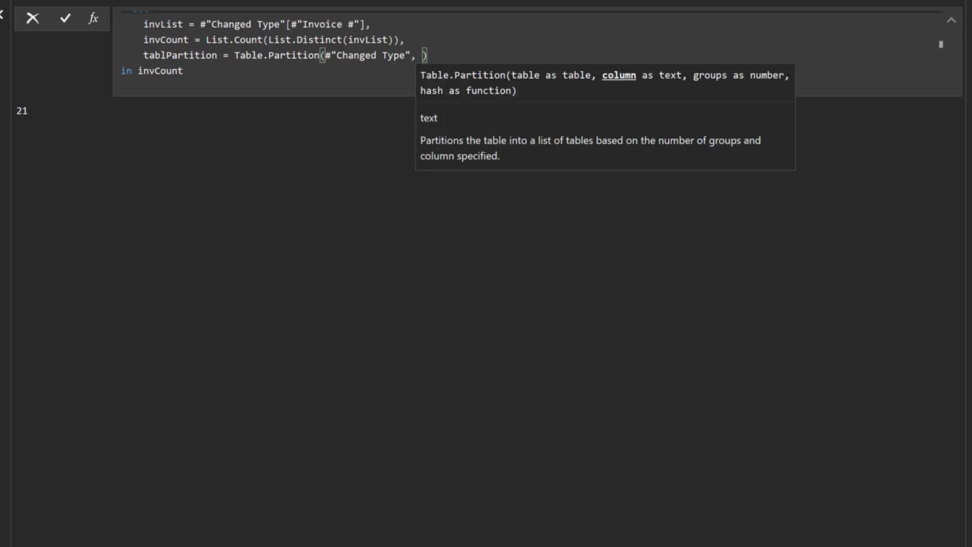
text("Invoice #")
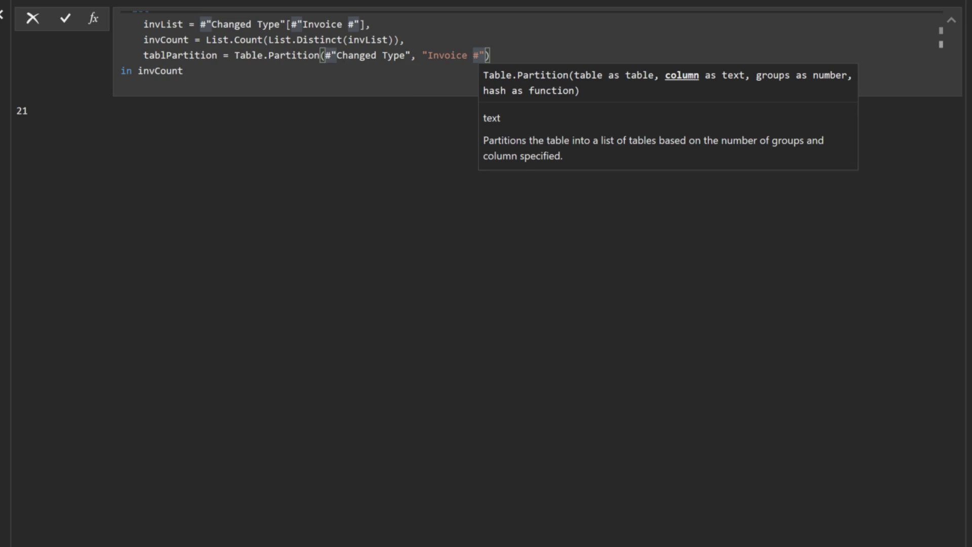
text(, )
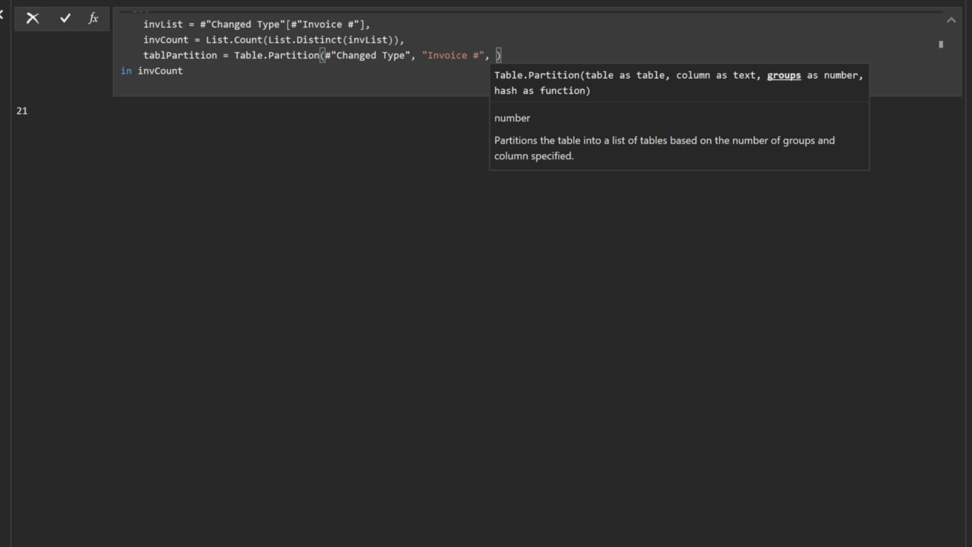
text(invCount)
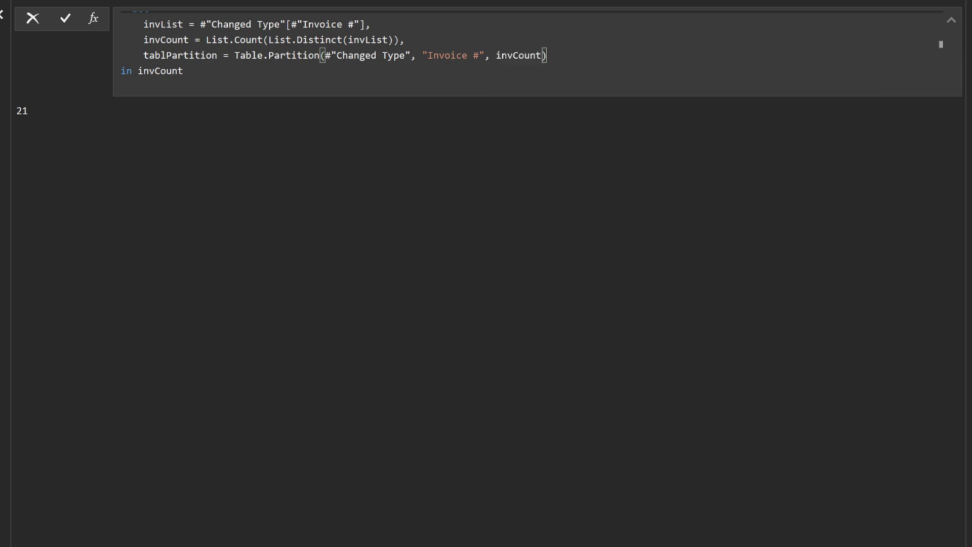
text(,)
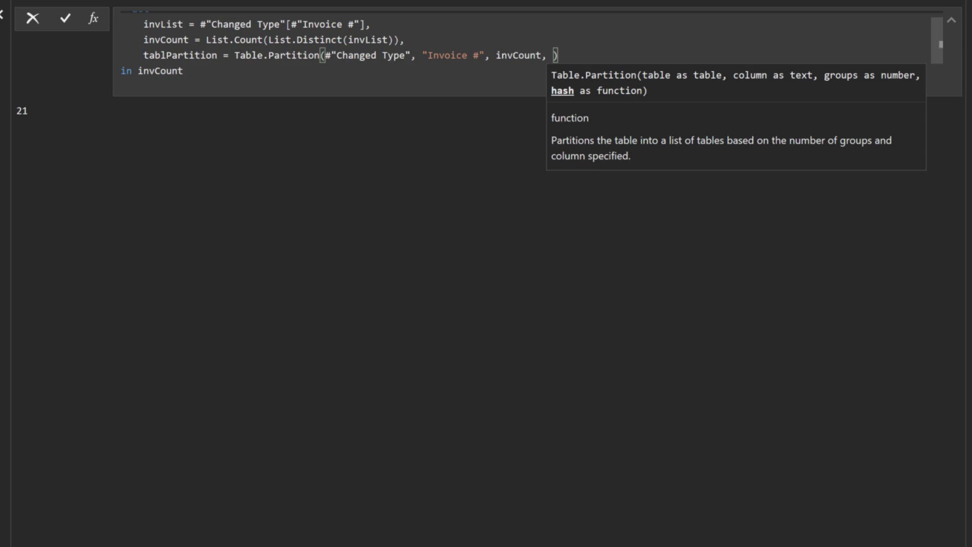
text(each _)
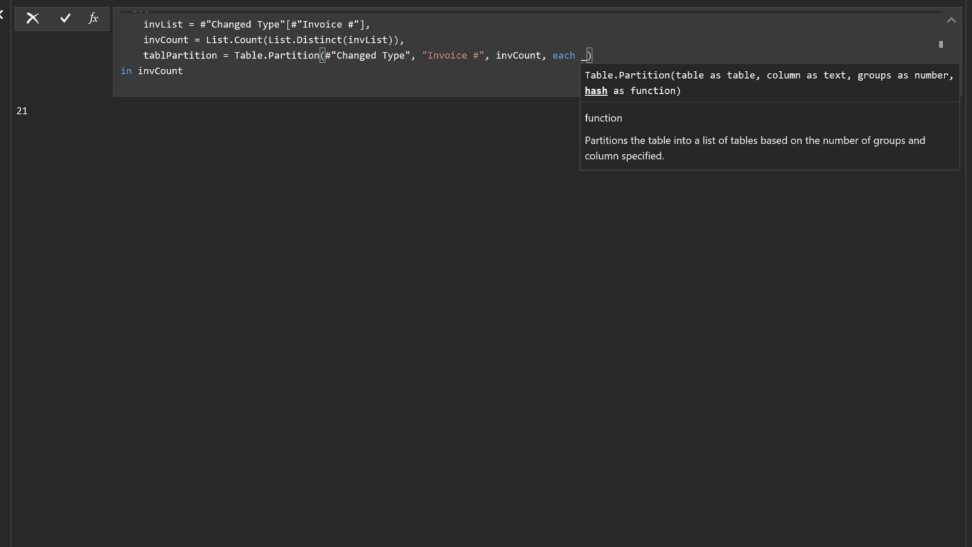
Step: Make the let expression return tablPartition instead of the invoice count
double_click(160, 71)
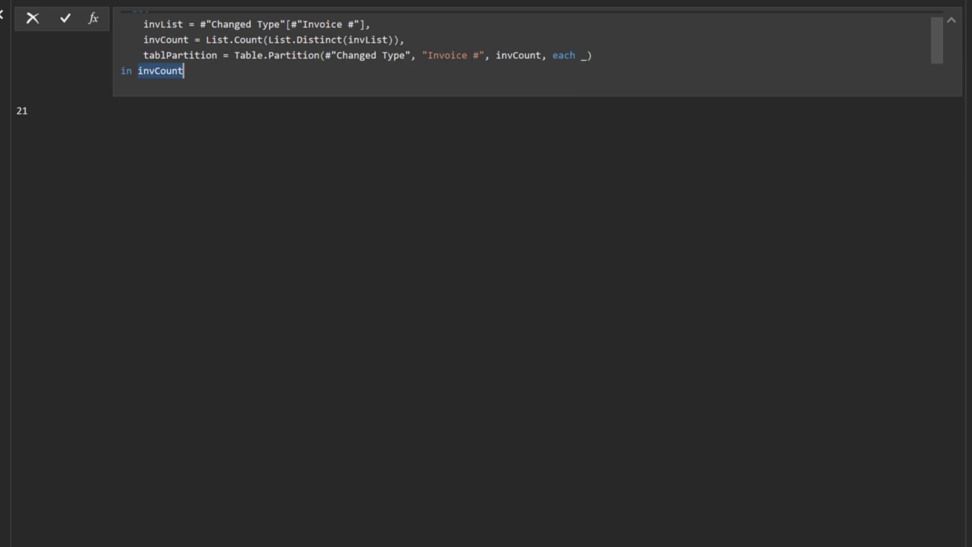
text(tablPartition)
key(Return)
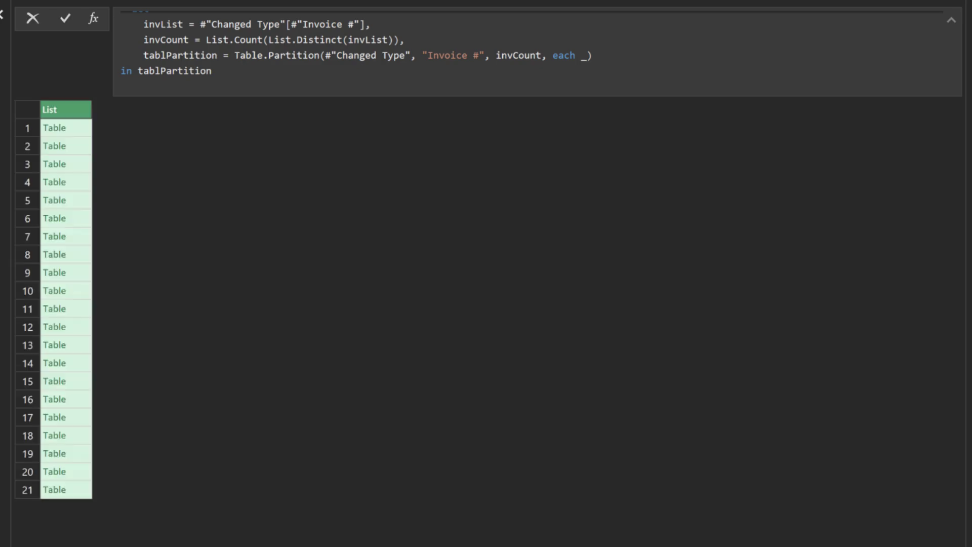
Step: Preview the partitioned tables in the list one after another to check which invoice numbers each contains
click(79, 127)
click(66, 146)
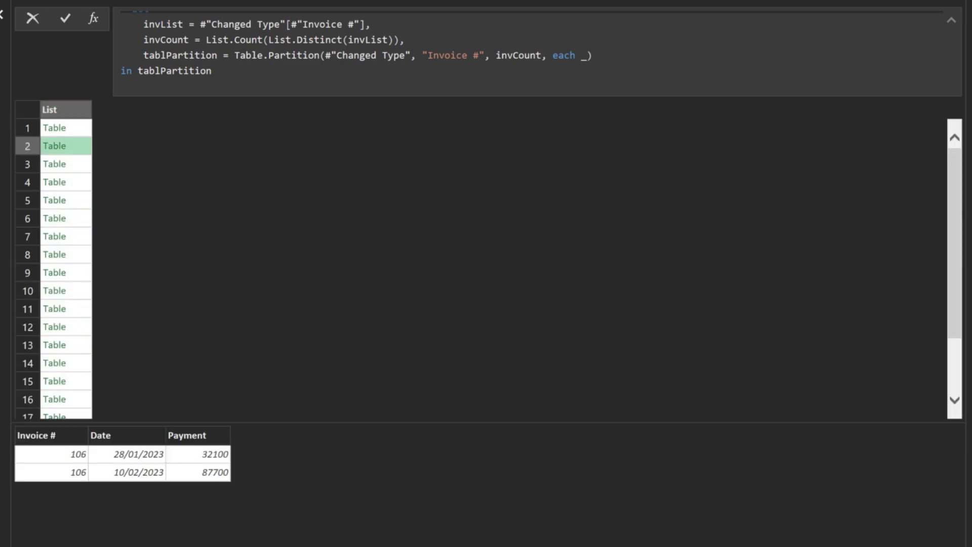
click(66, 164)
click(66, 182)
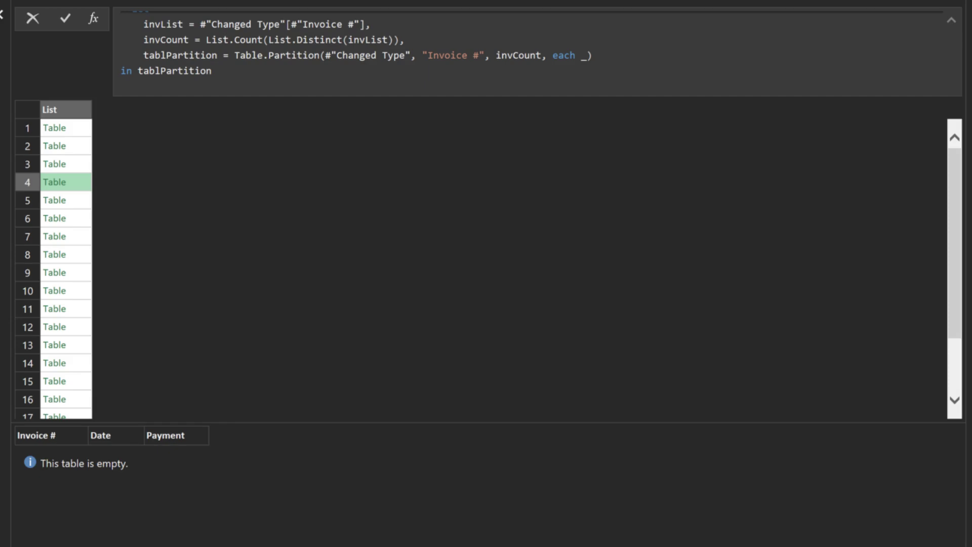
click(66, 200)
click(65, 218)
click(66, 236)
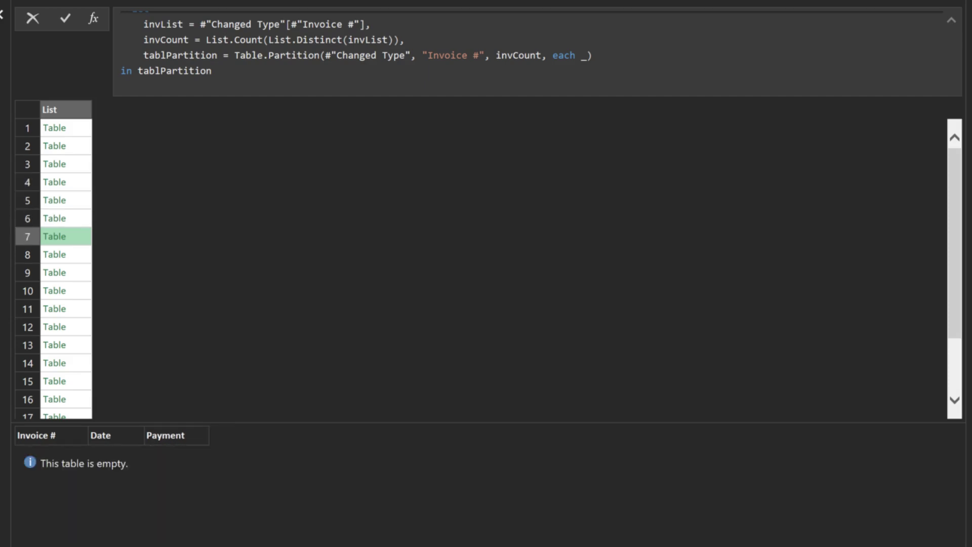
click(66, 254)
click(66, 272)
click(66, 291)
click(66, 309)
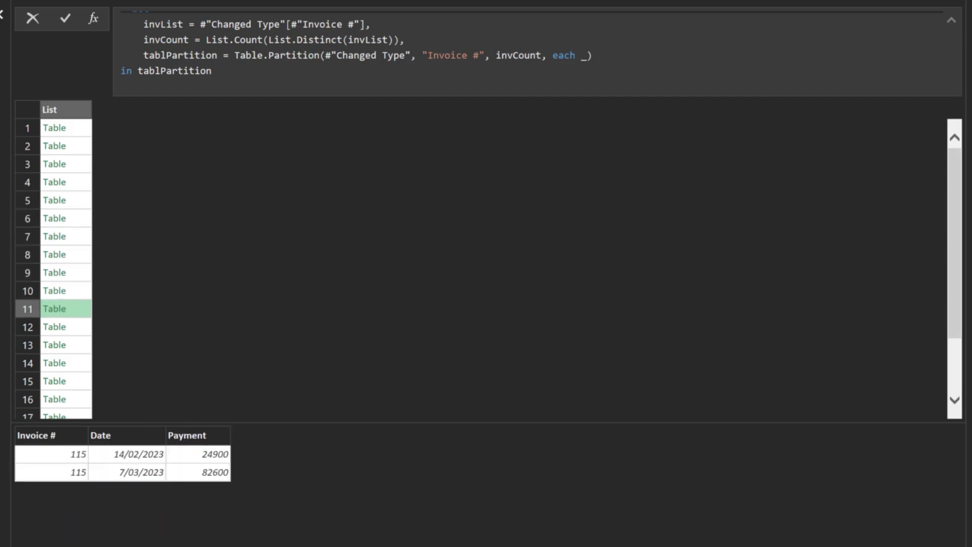
click(66, 326)
click(65, 345)
click(66, 363)
click(66, 381)
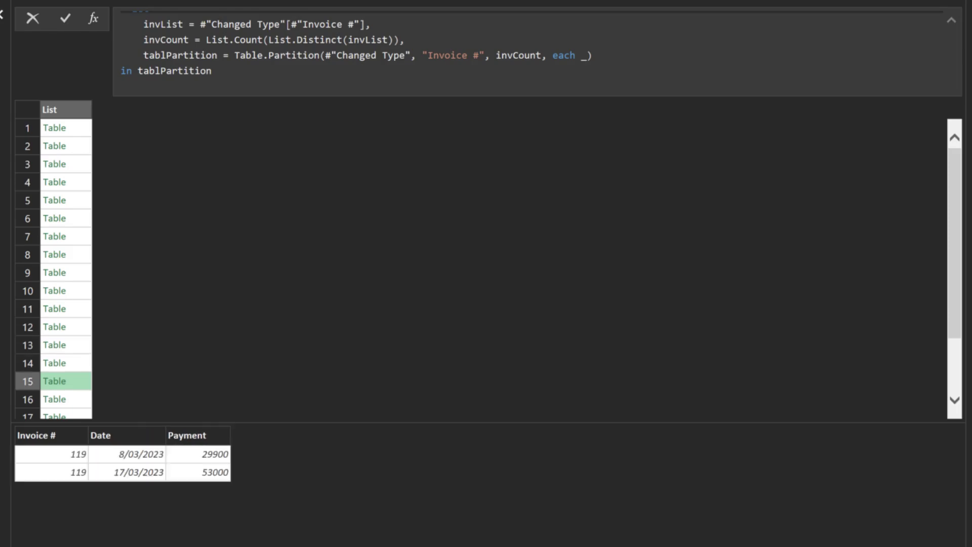
click(66, 399)
key(Down)
key(Down)
key(Down)
key(Down)
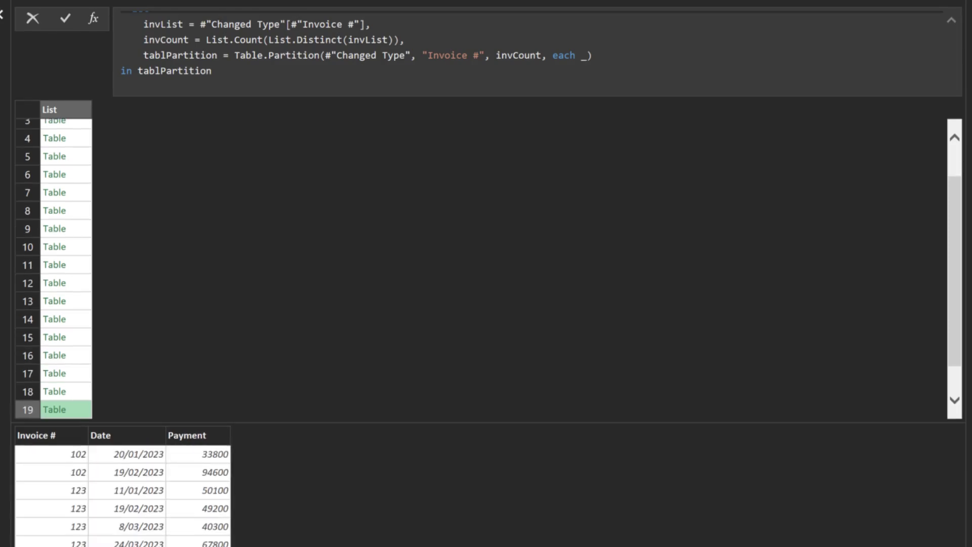
key(Down)
Step: Replace the hash function in Table.Partition with each List.PositionOf(List.Distinct(invList), _)
click(586, 55)
key(BackSpace)
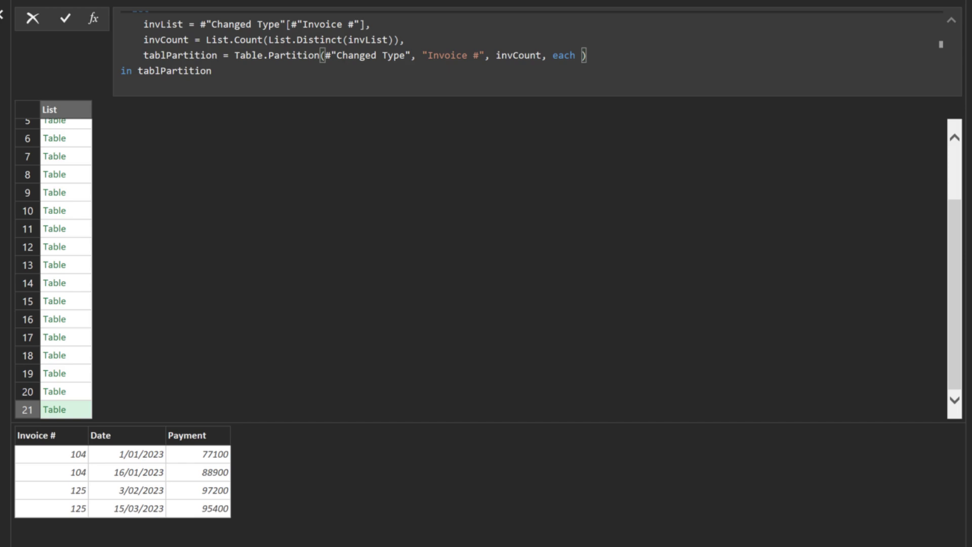
text(List.PositionOf()
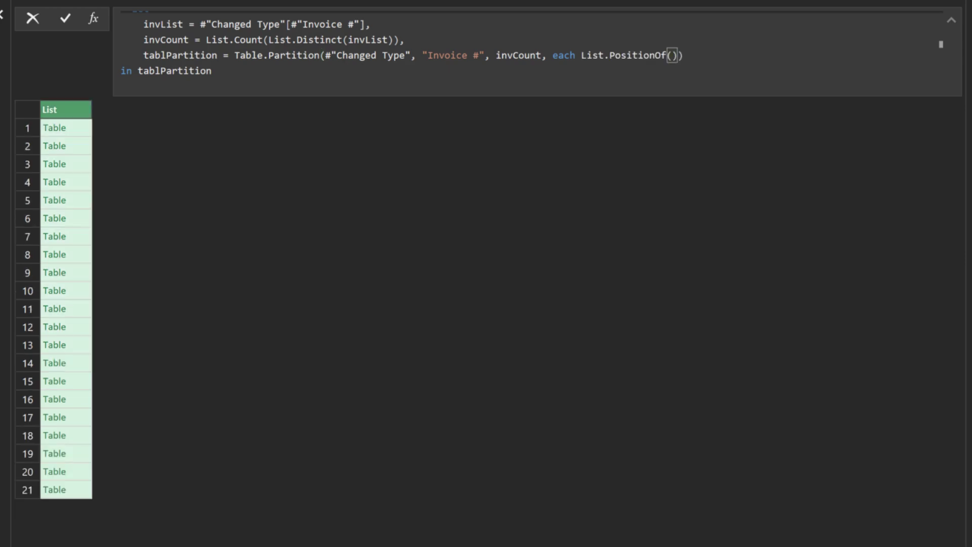
text(List.Distinct()
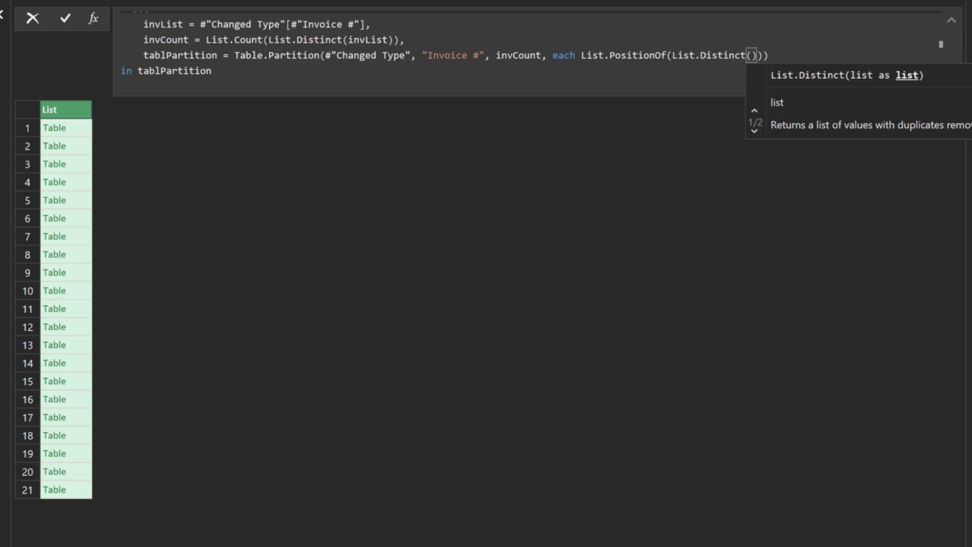
text(invList)
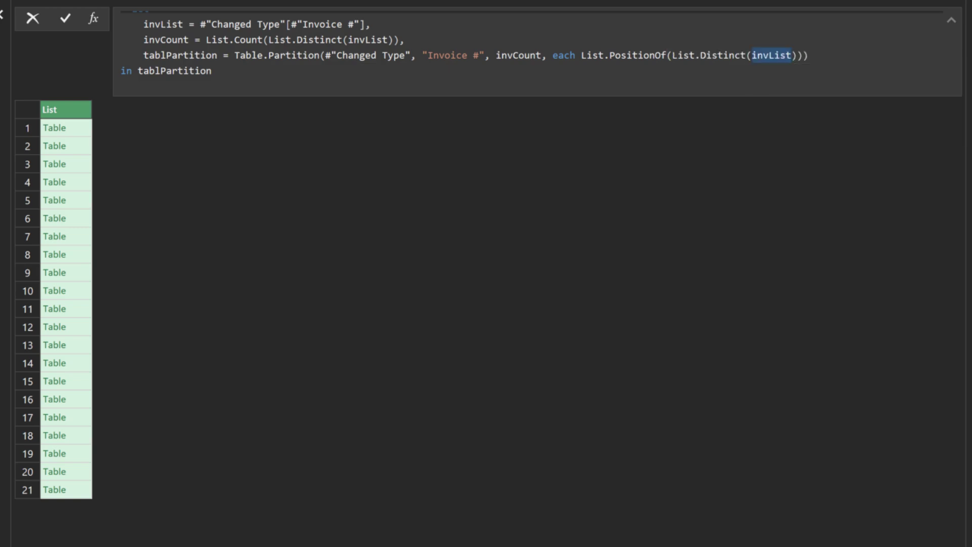
text(), )
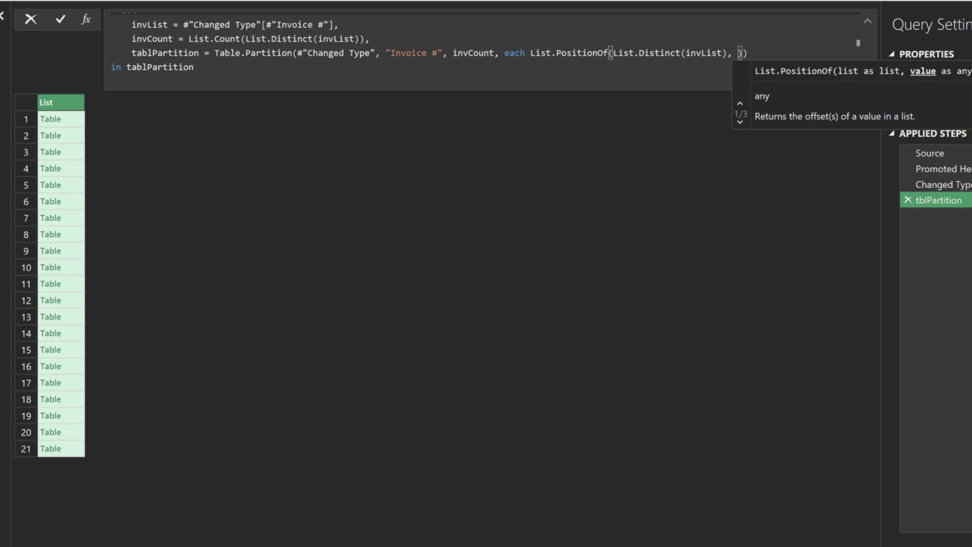
text(_)
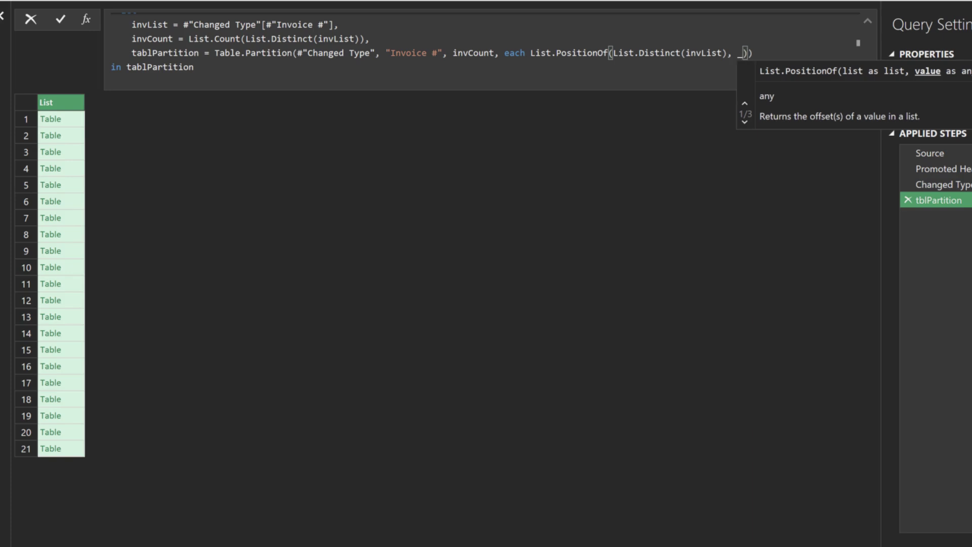
Step: Preview the first several regenerated partition tables to check that each holds a single invoice number
click(71, 119)
click(71, 135)
click(71, 152)
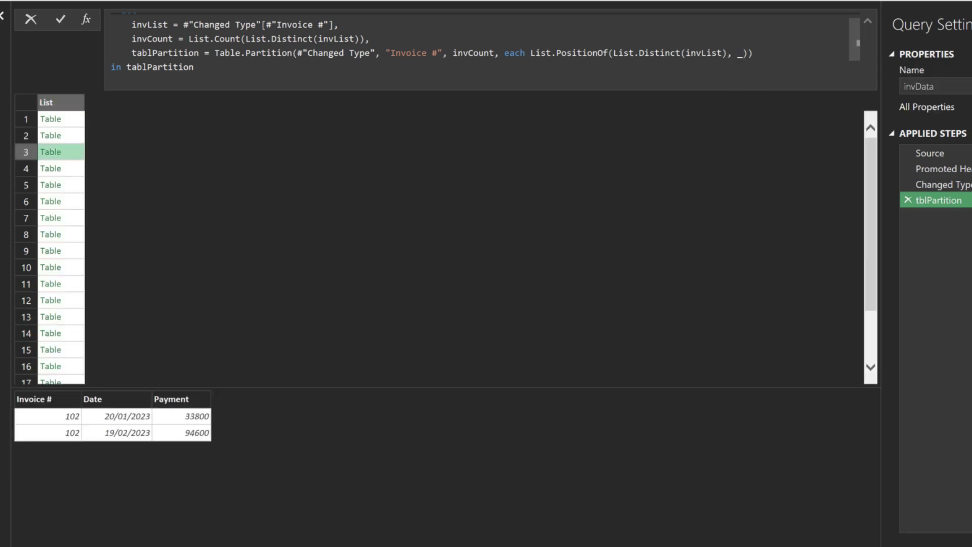
key(Down)
key(Down)
key(Down)
key(Down)
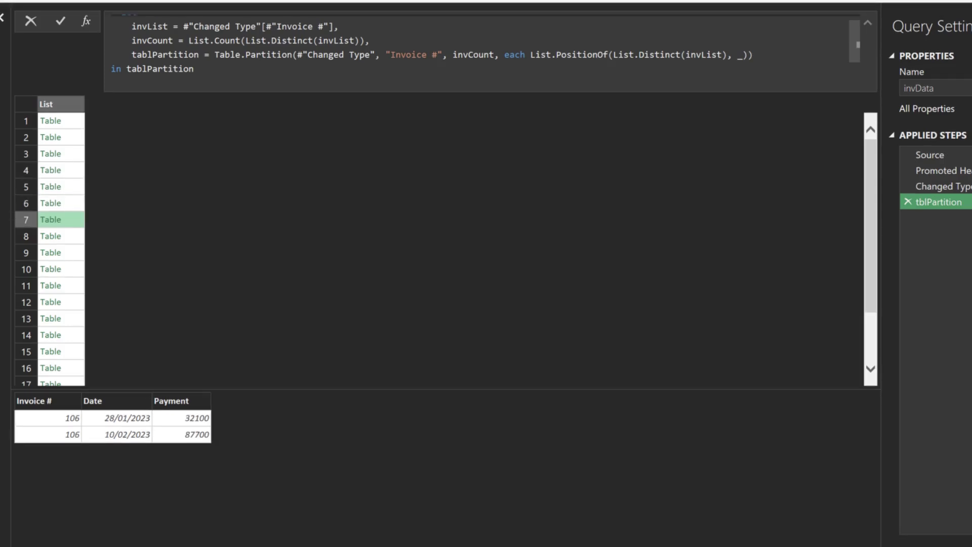
Step: Preview the remaining partition tables through the end of the list to check that each holds one invoice number
key(Down)
key(Down)
key(Down)
key(Down)
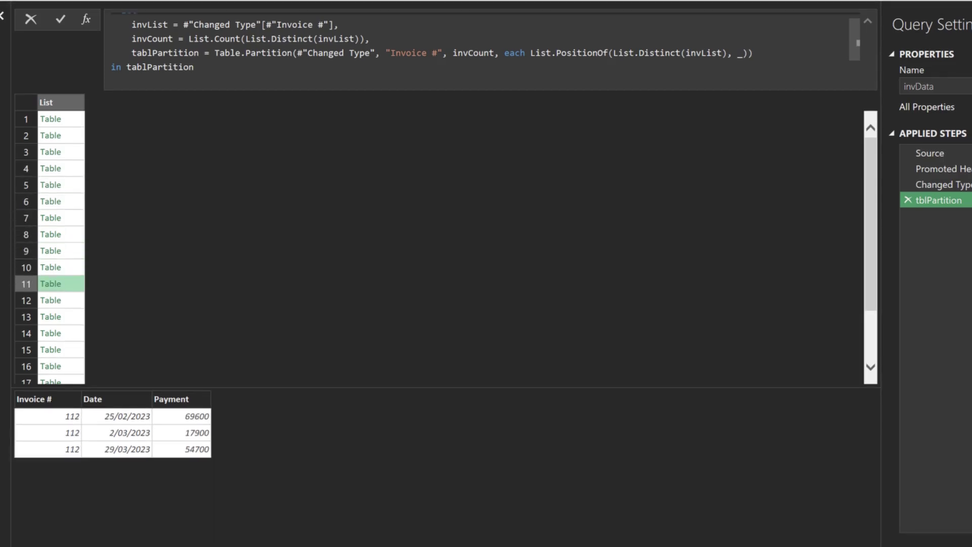
key(Down)
key(Down)
key(Down)
key(Down)
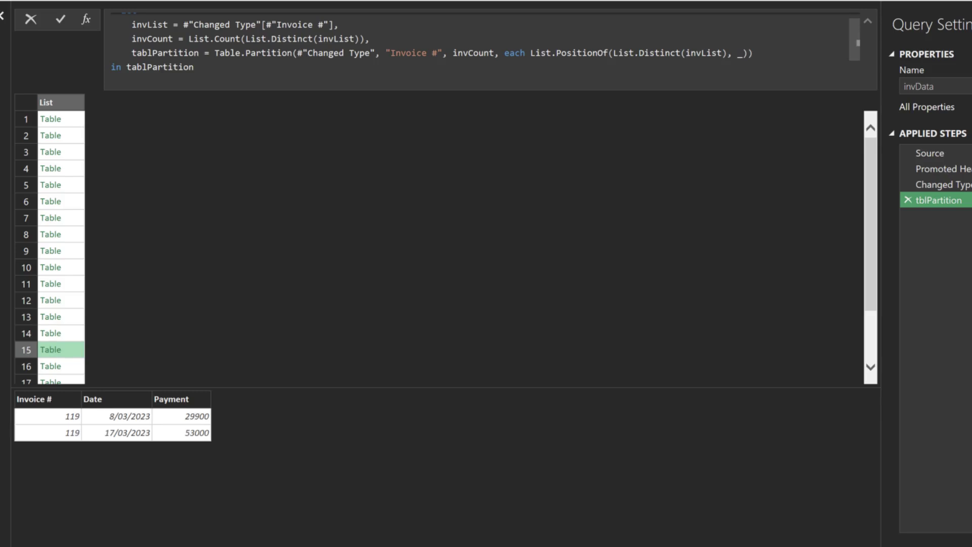
key(Down)
key(Down)
key(Down)
key(Down)
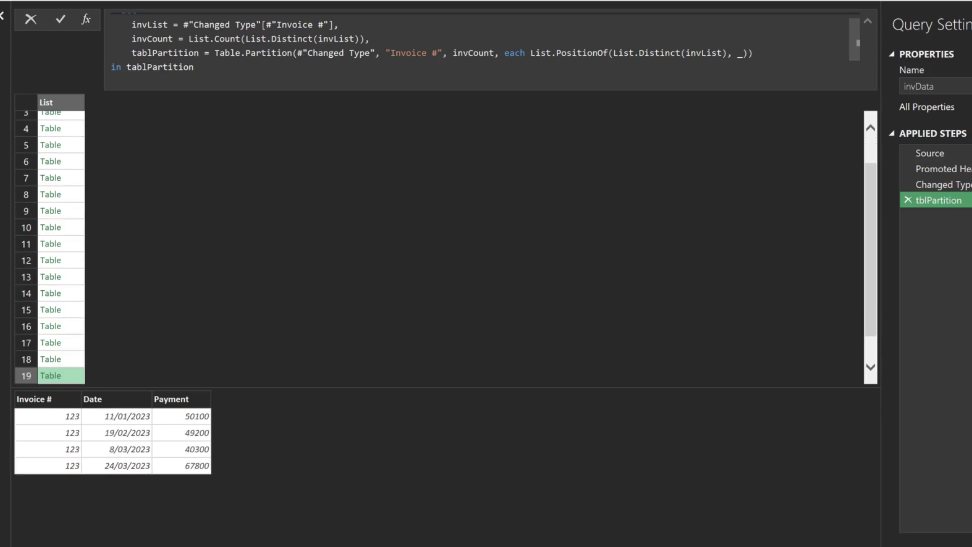
key(Down)
key(Down)
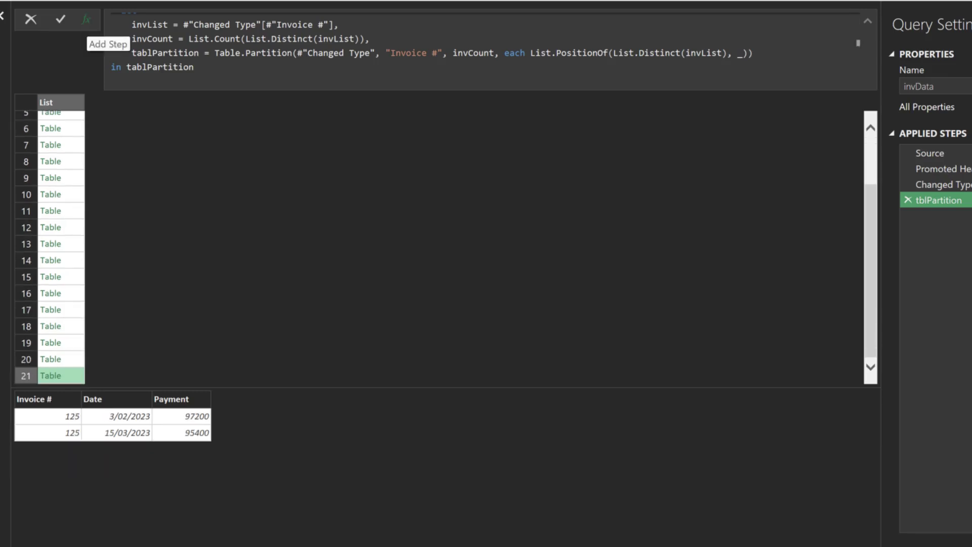
Step: Add a query step named addRunningPmt that applies List.Transform to tblPartition with each {} as the transform
click(87, 19)
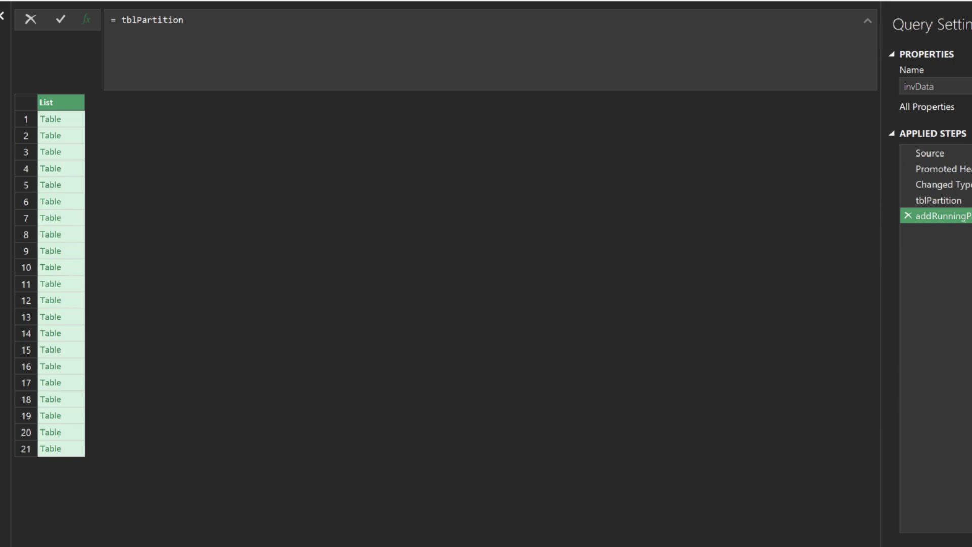
text(List.Transform(tblPartition)
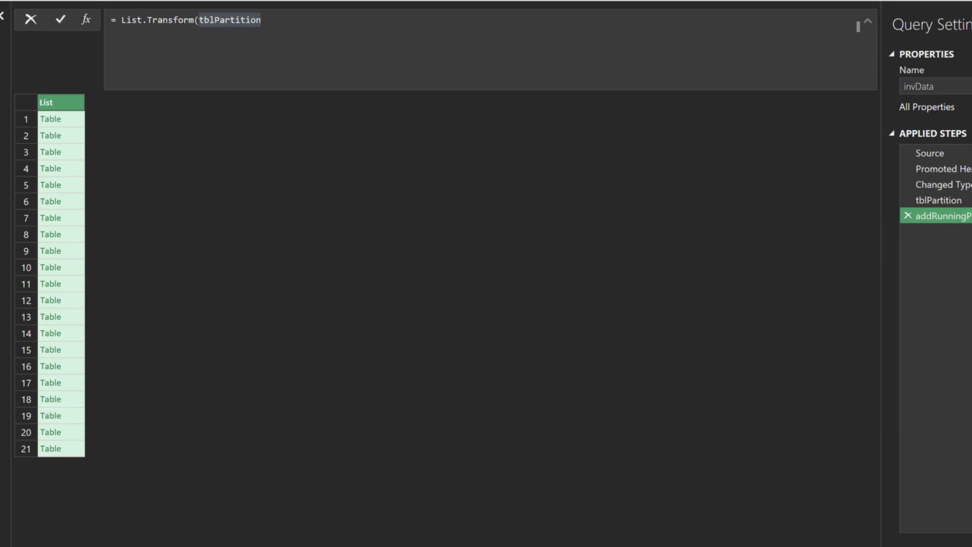
text(, each {}))
key(Return)
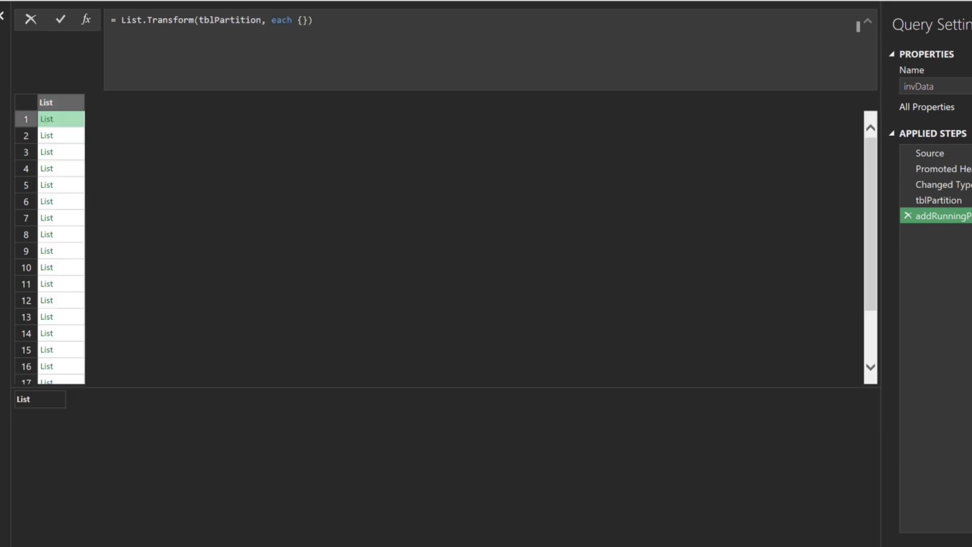
Step: Fill the transform's empty list with the columns [#"Invoice #"], [Date] and [Payment]
text([#"Invoice #"])
key(Return)
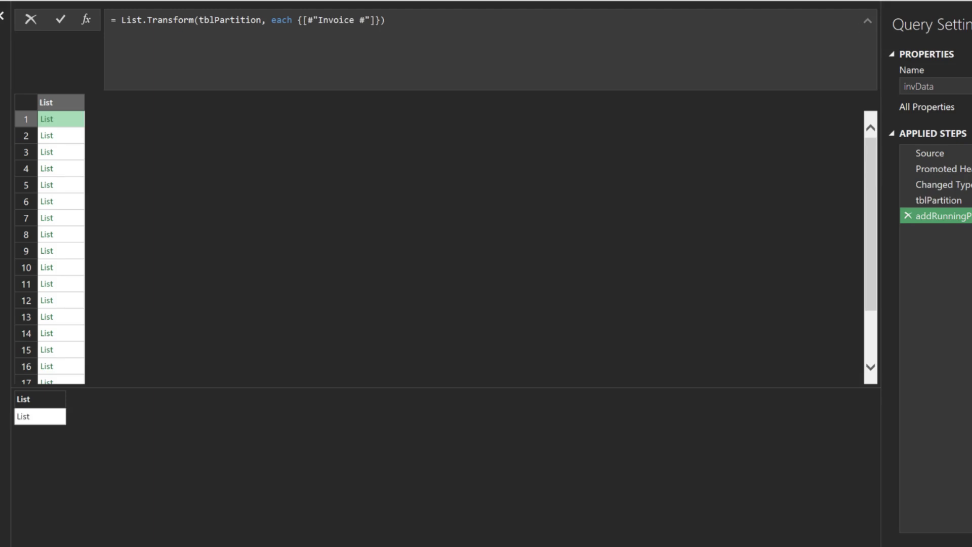
text(, [Date])
key(Return)
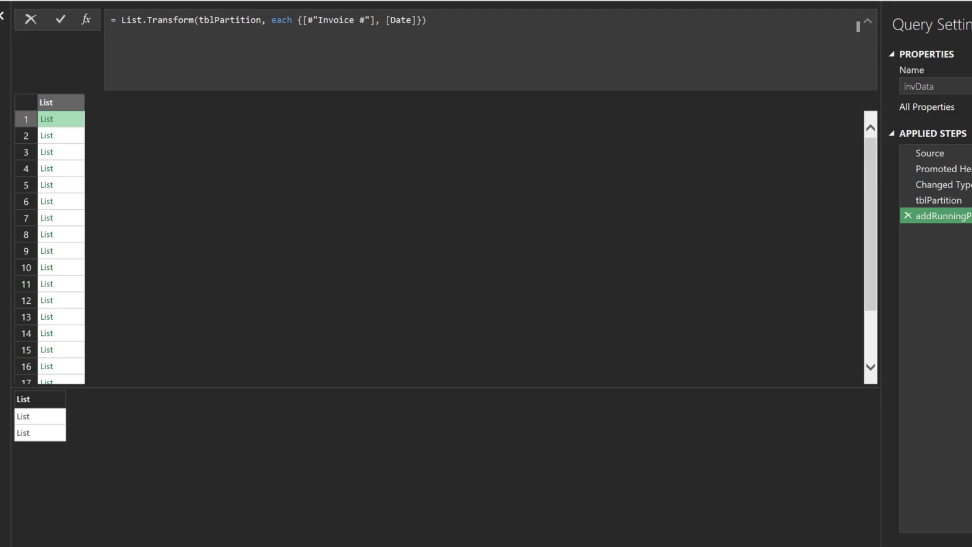
text(, [Payment])
key(Return)
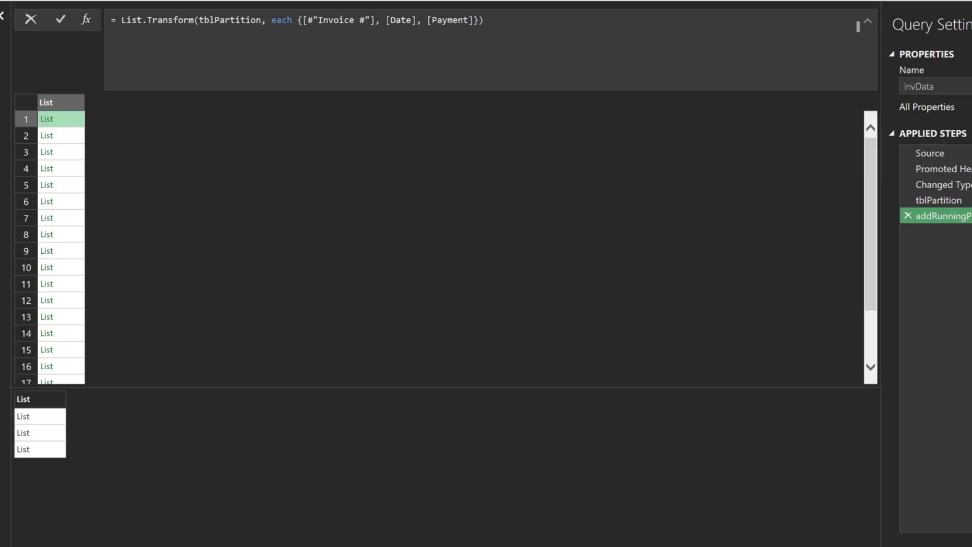
Step: Add a fourth list item on a new line: List.Accumulate over {1..List.Count([Payment])} with an empty list {} as seed
text(,)
key(shift+Return)
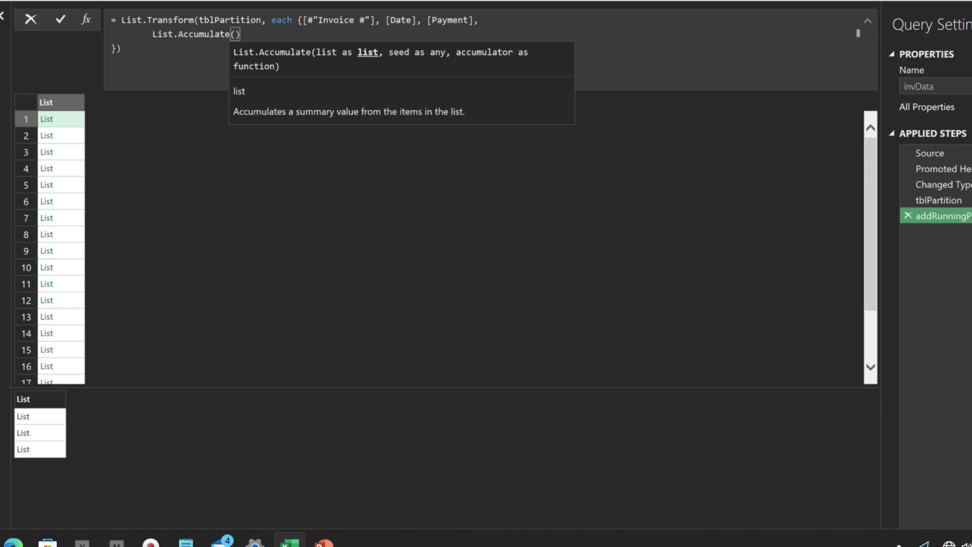
text({1..List.Count()
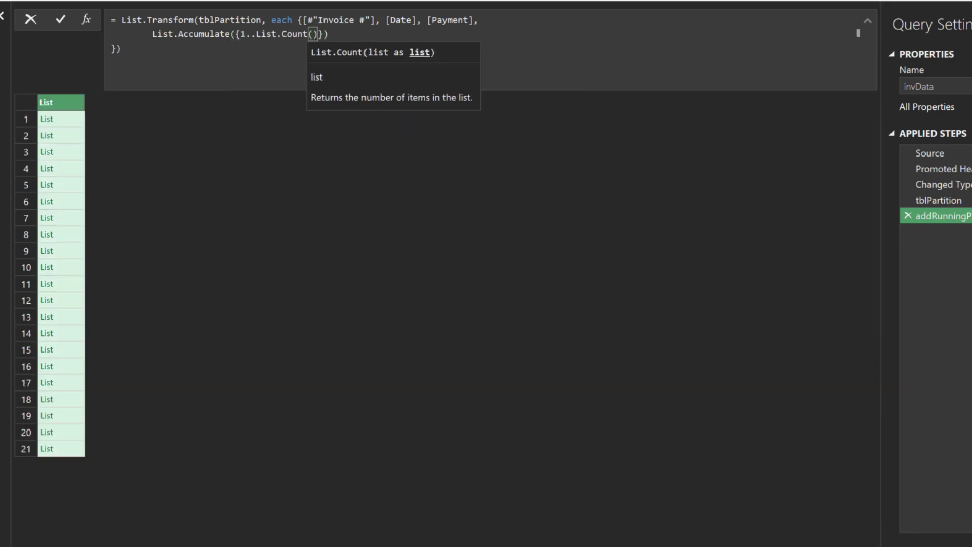
text([Payment])
drag(313, 34, 359, 34)
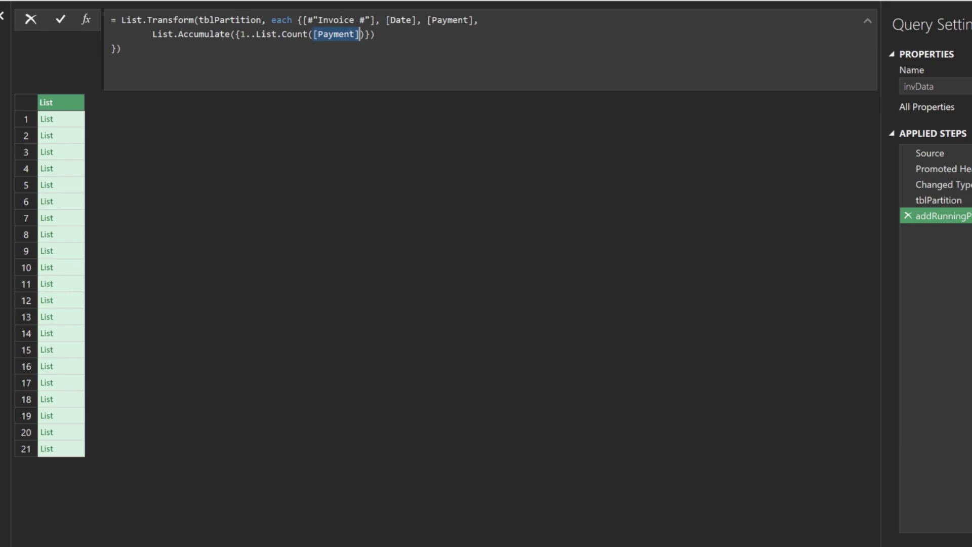
text()}, {})
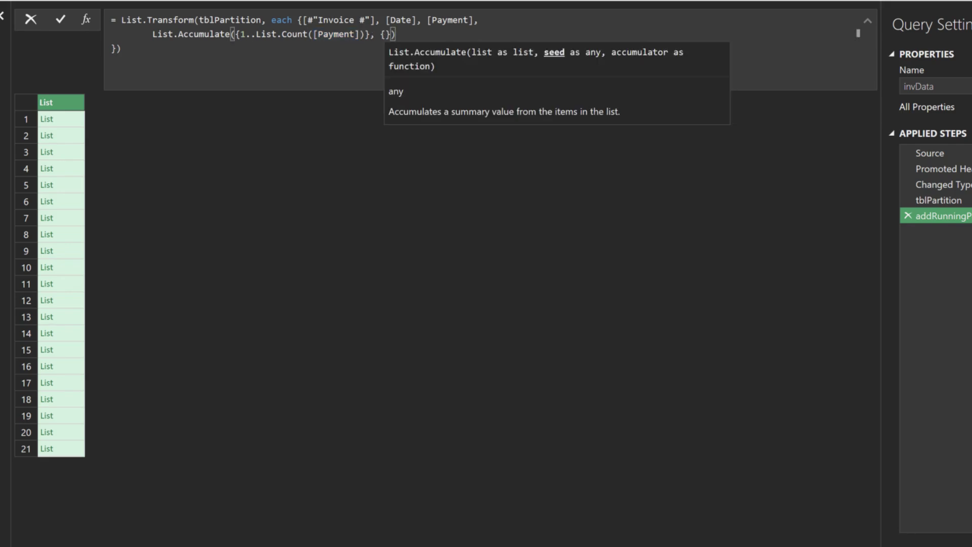
text(, )
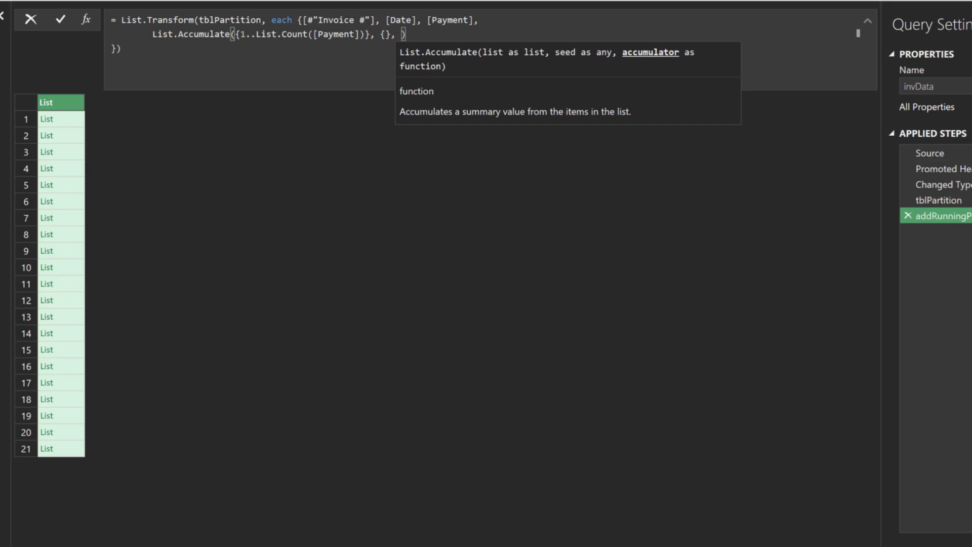
text((x,y)=> )
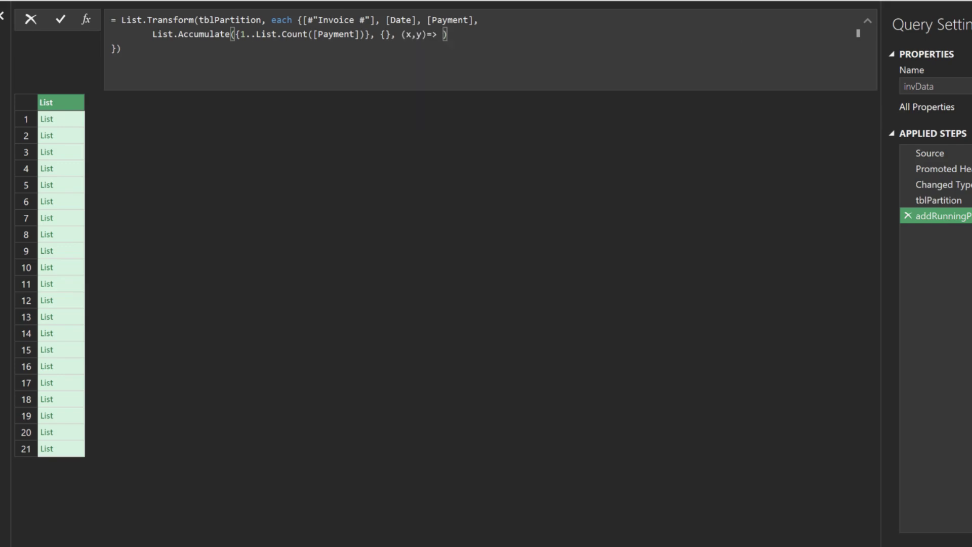
text(x & {}List.Sum()
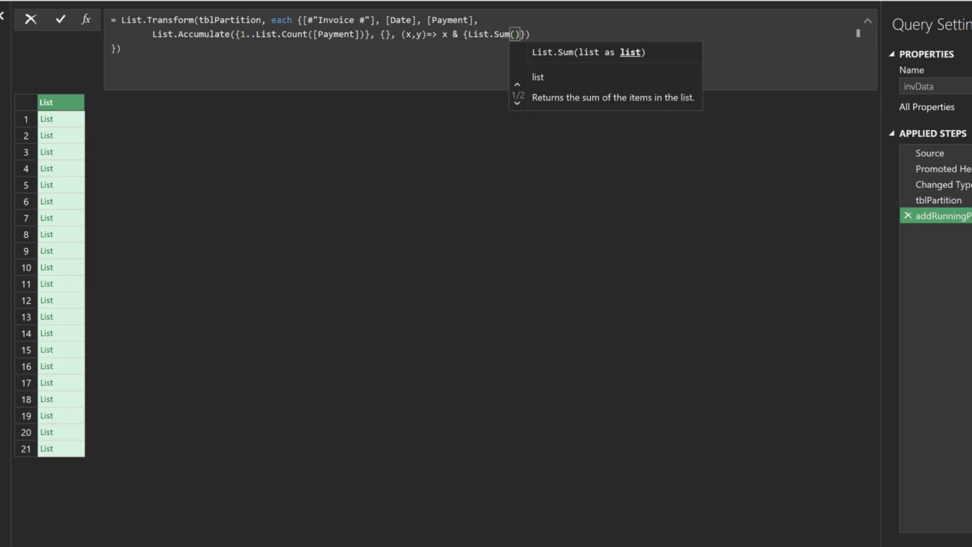
text(List.FirstN()
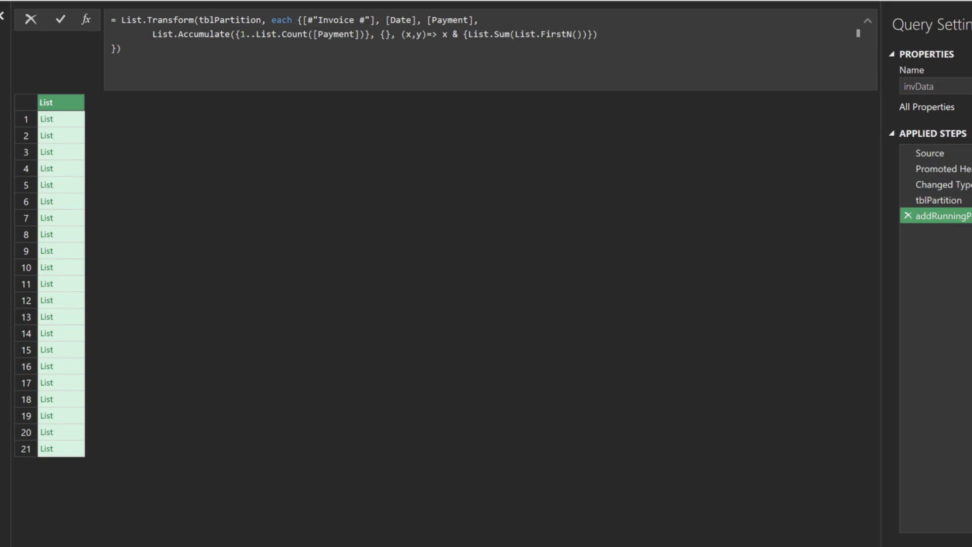
Step: Write the List.Accumulate accumulator as (x,y)=> x & {List.Sum(List.FirstN([Payment], y))}
text([Payment], y)
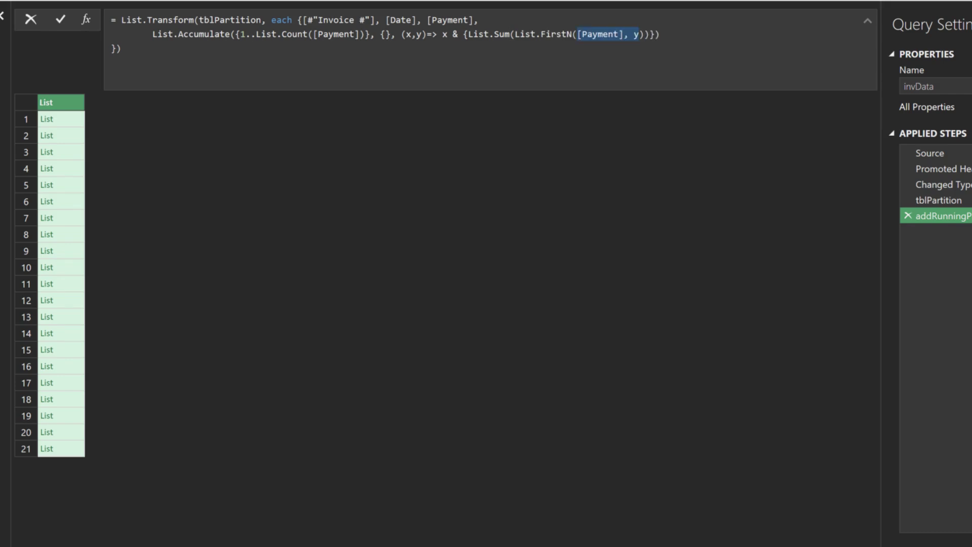
click(859, 33)
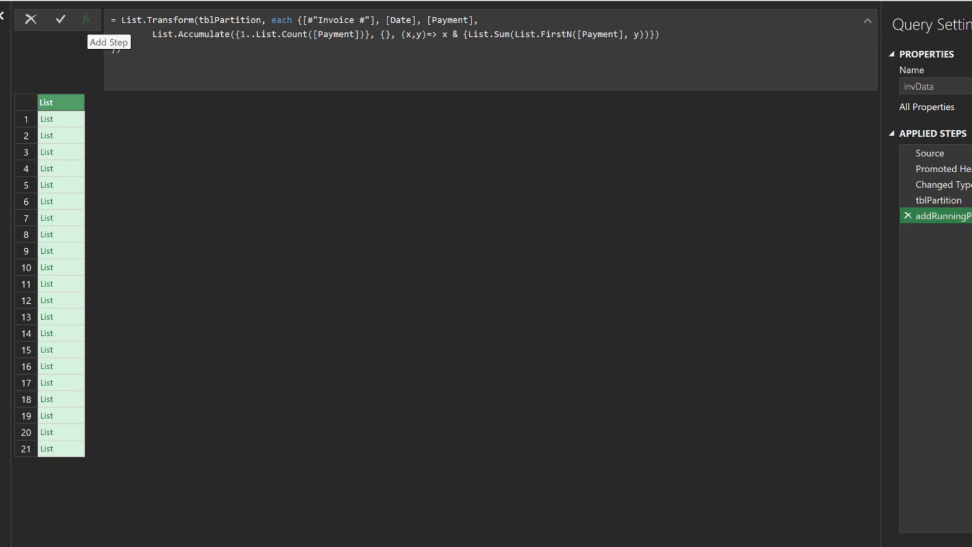
Step: Add a query step that transforms addRunningPmt with each Table.FromColumns(_, type table [])
click(86, 20)
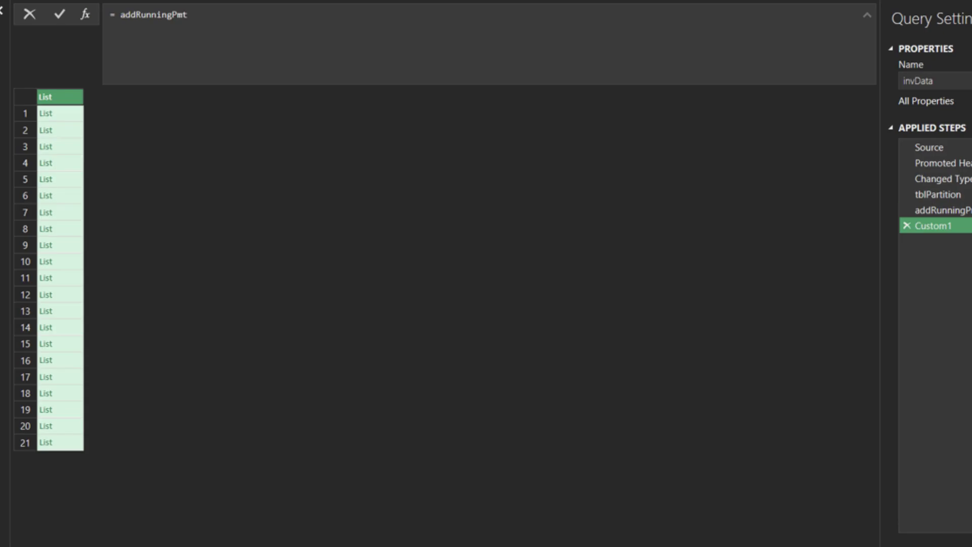
text(List.Transform(addRunningPmt)
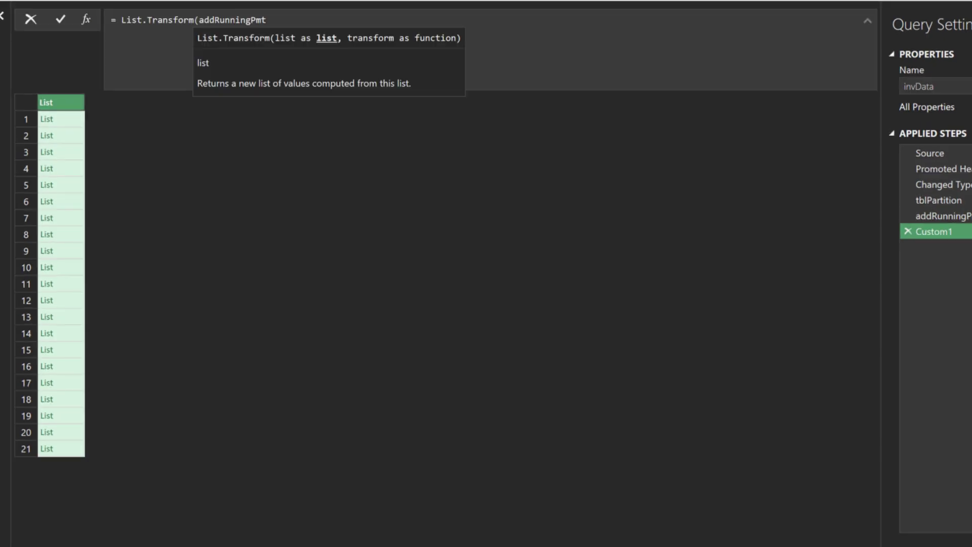
text(,)
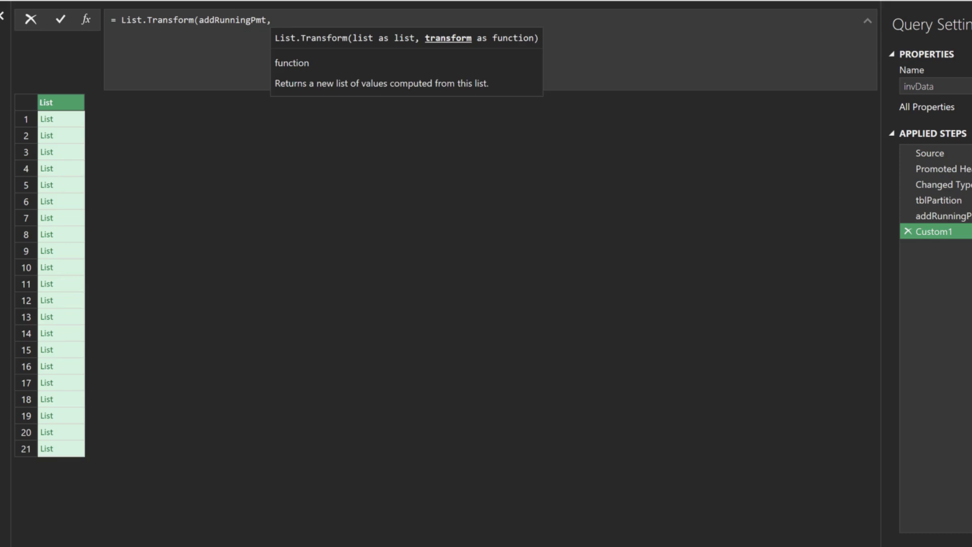
text( each Table.FromColumns()
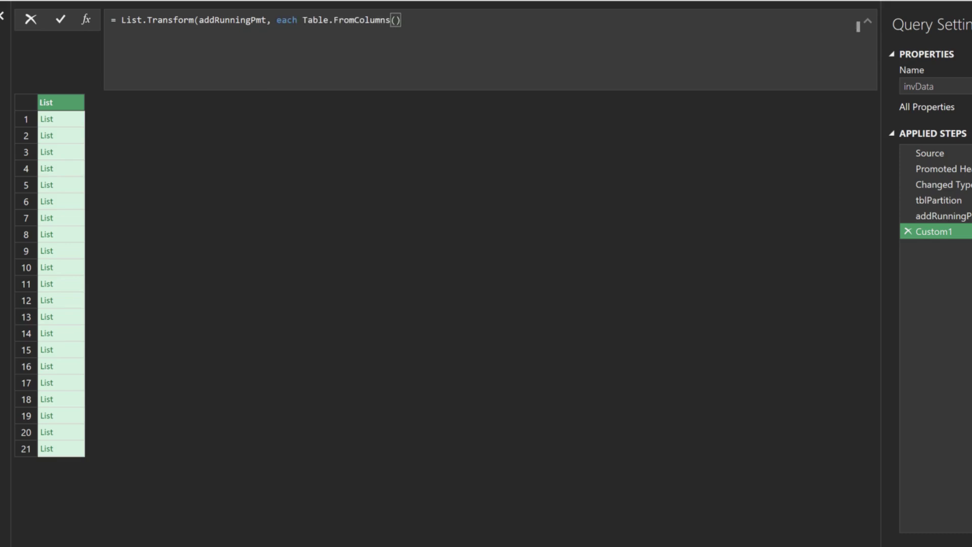
text(_, )
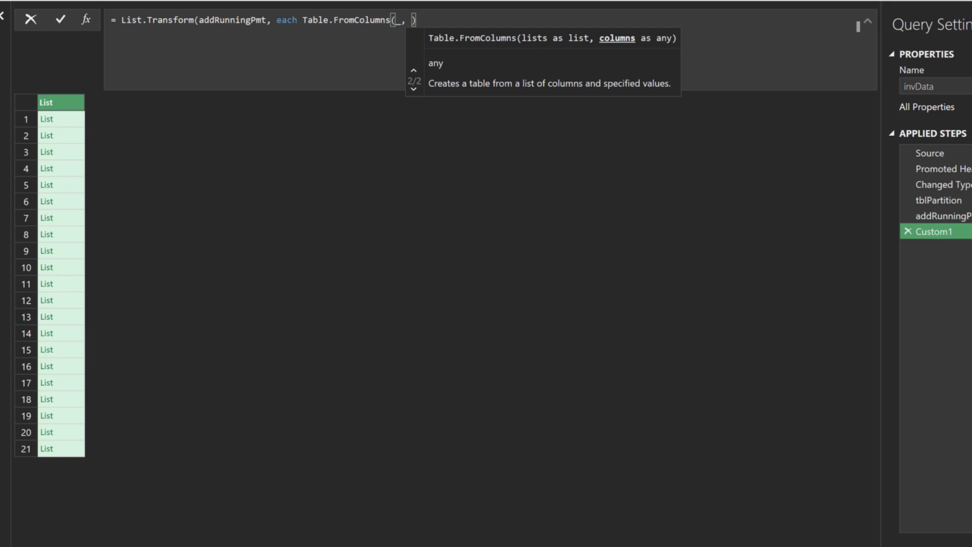
text(type table [)
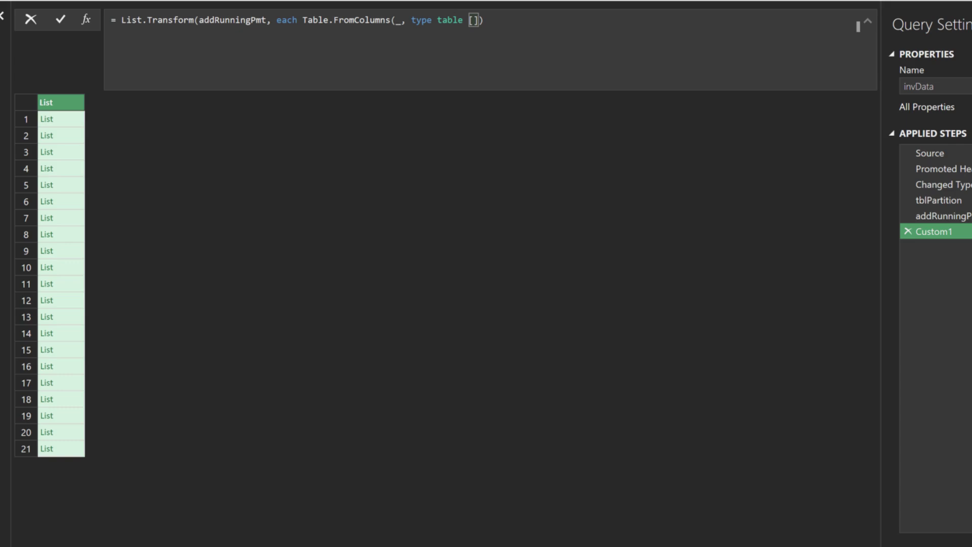
text(#"Invoice #" = text)
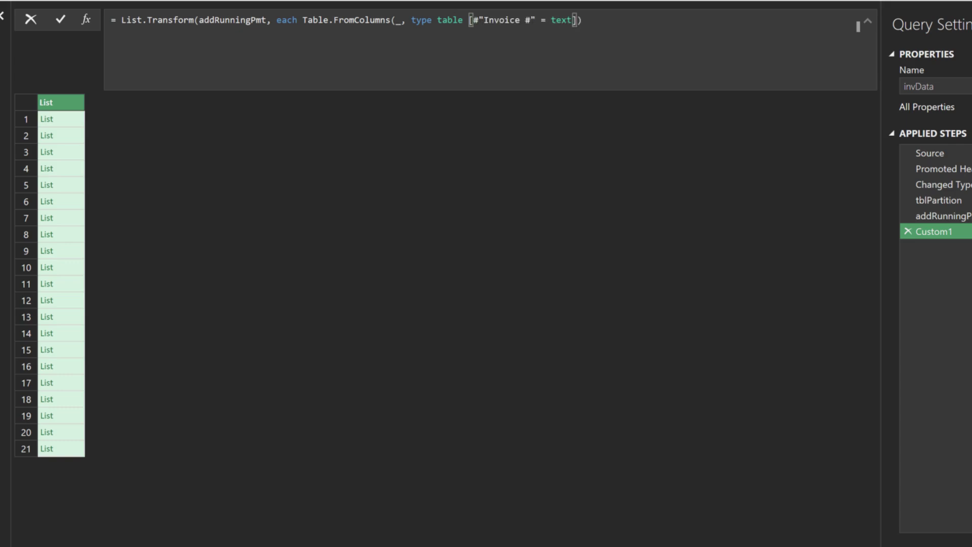
text(, Date = date, Payment = )
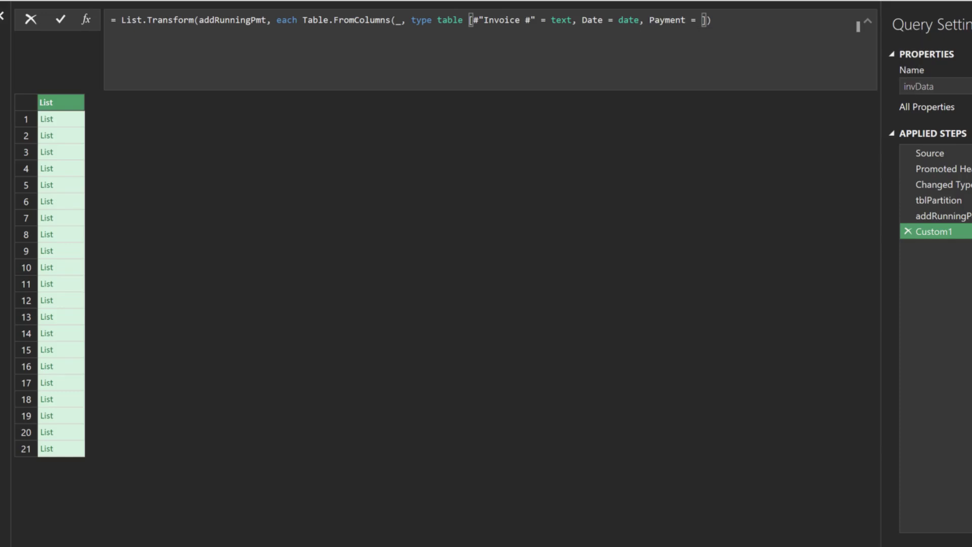
text(number, Running = )
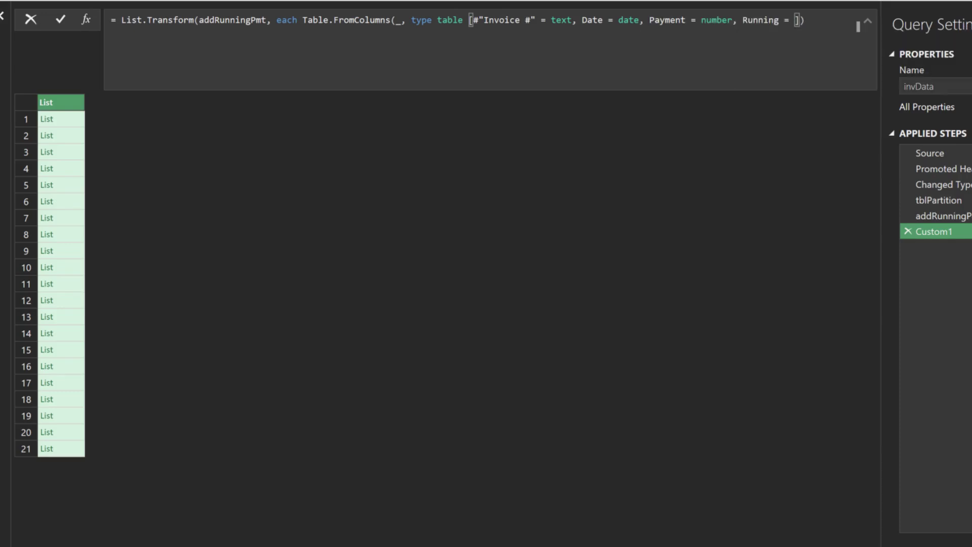
text(number]))
Step: Define the table type's columns as #"Invoice #" = text, Date = date, Payment = number, Running = number, and preview the first table
key(Return)
click(71, 119)
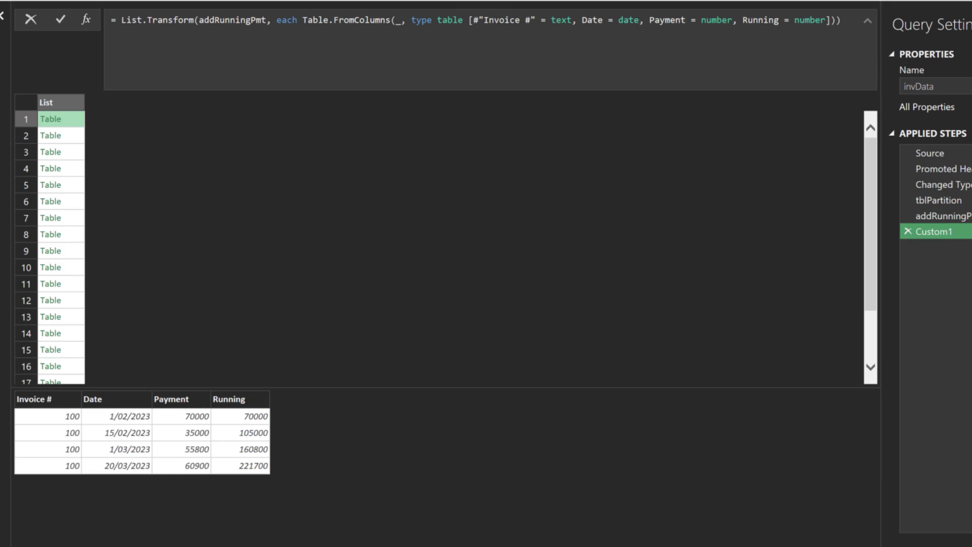
Step: Wrap the whole List.Transform expression in Table.Combine to merge the invoice tables into one
text(Table.Combine()
key(ctrl+End)
text())
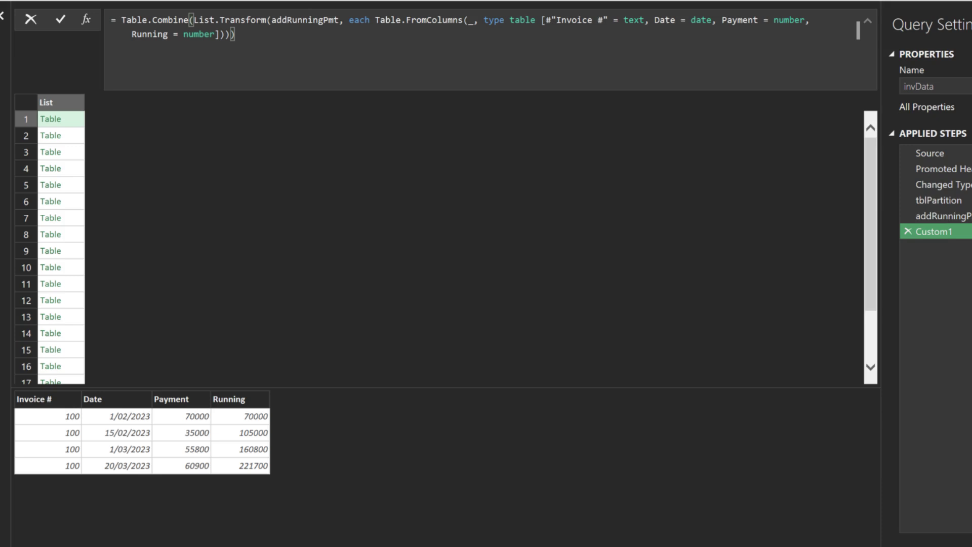
key(Return)
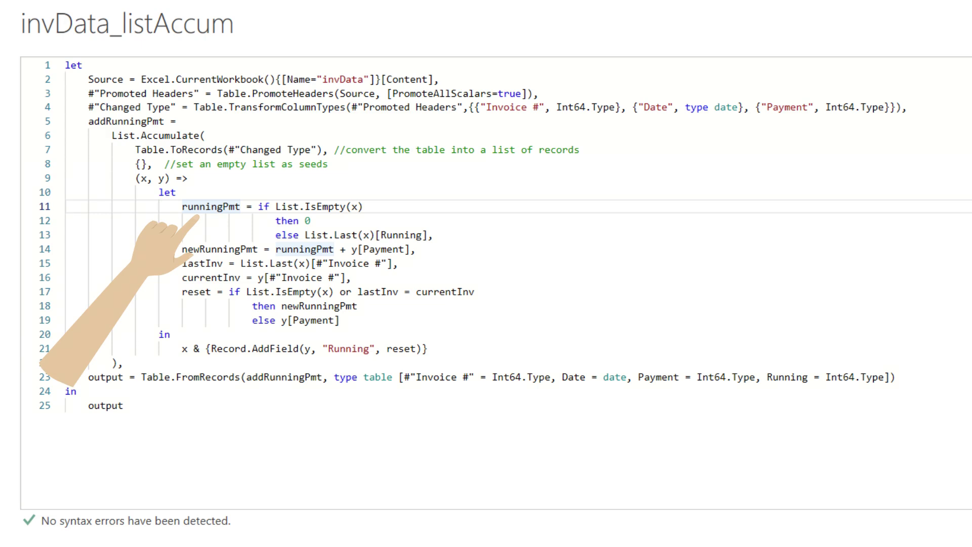
Step: Comment the runningPmt lines with "if we get an empty list during the iteration", "then give us 0" and "otherwise give us the last payment value"
text(//if we get an empty list during the iteration)
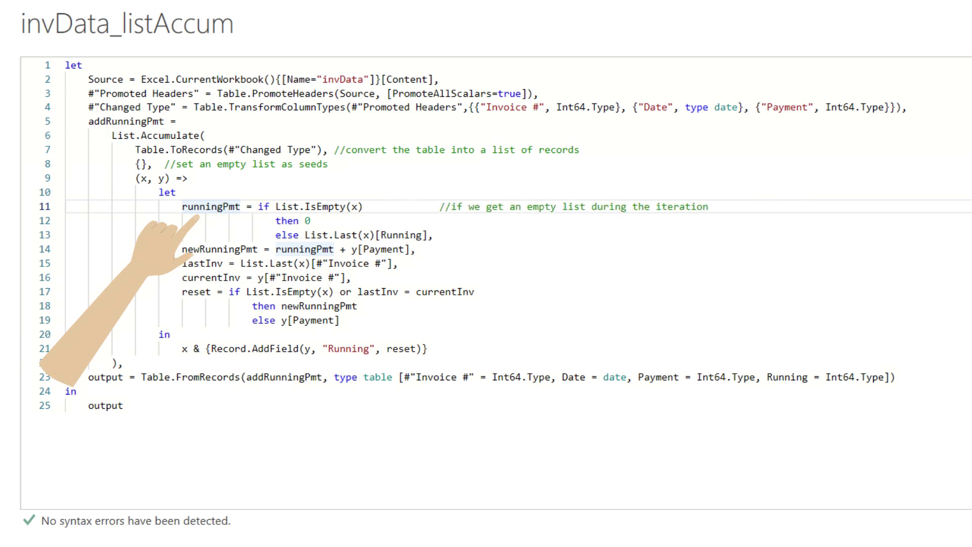
key(Down)
text(// then give us 0)
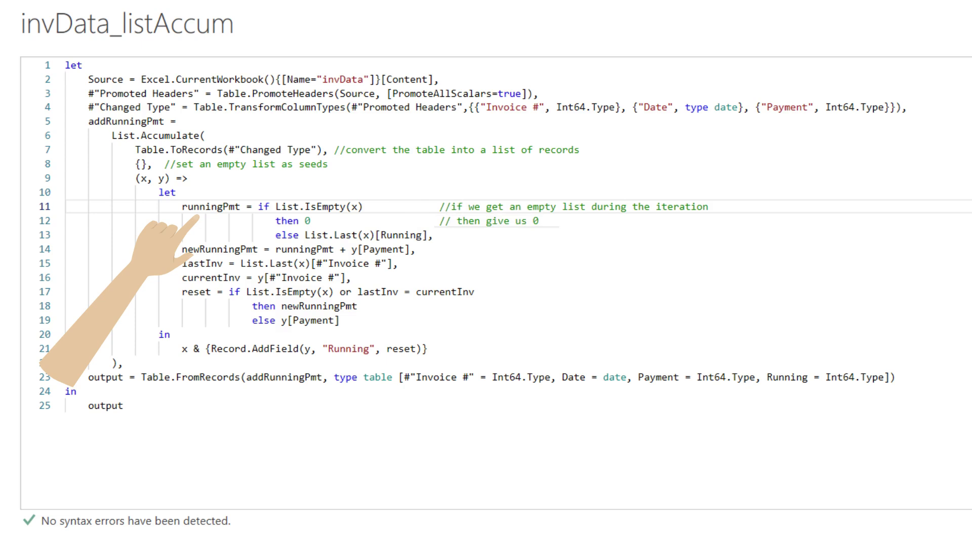
key(Down)
text(// otherwise give us the last payment value)
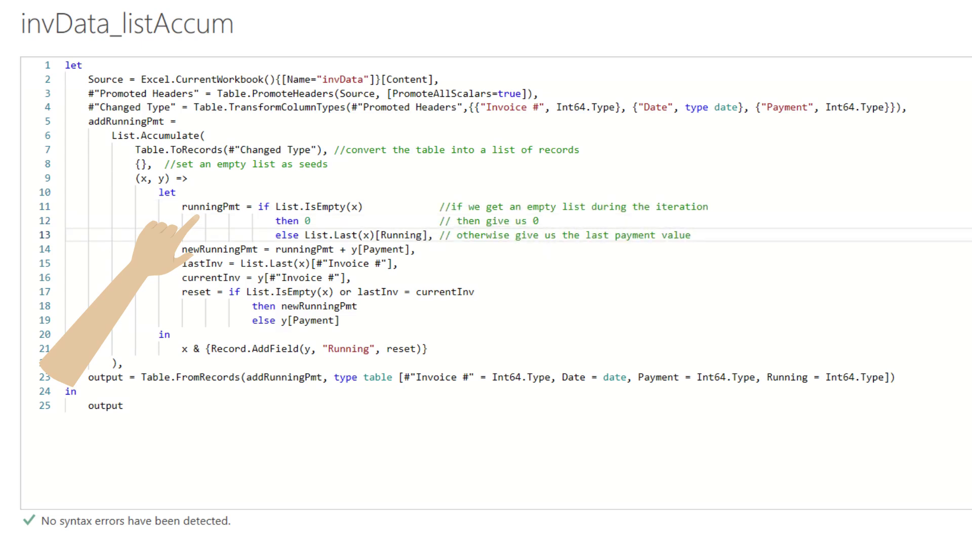
Step: Comment the newRunningPmt line with "//new running payment will the last payment plus current payment"
click(183, 248)
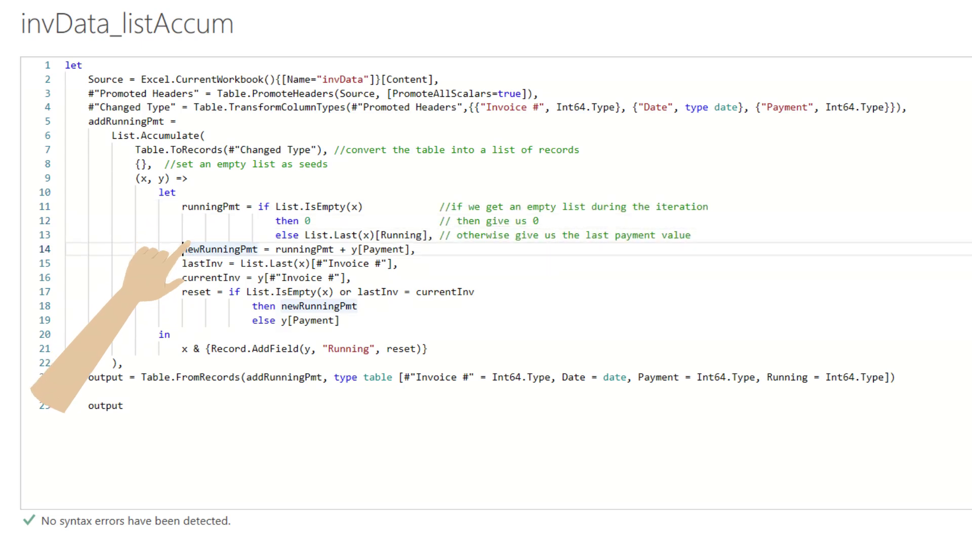
key(End)
text(//new running payment will the last payment plus current payment)
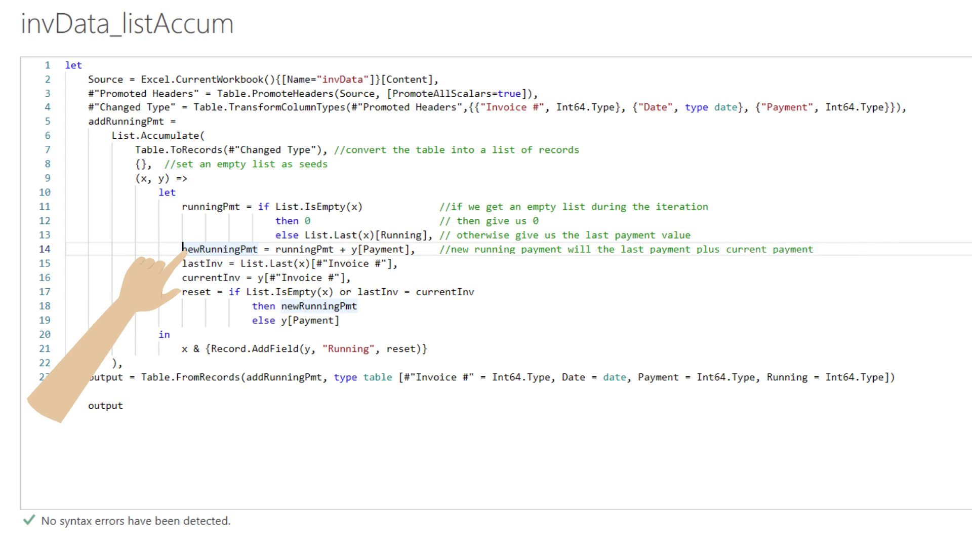
Step: Comment the lastInv line with "//get last invoice number" and the currentInv line with "//get current invoice number"
click(181, 264)
key(End)
text(//get last invoice number)
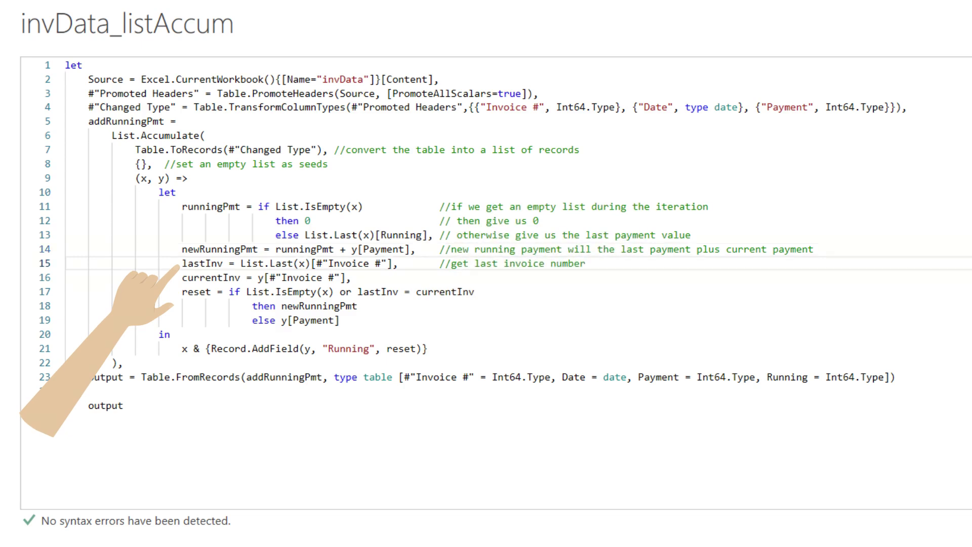
click(181, 279)
key(End)
text(//get current invoice number)
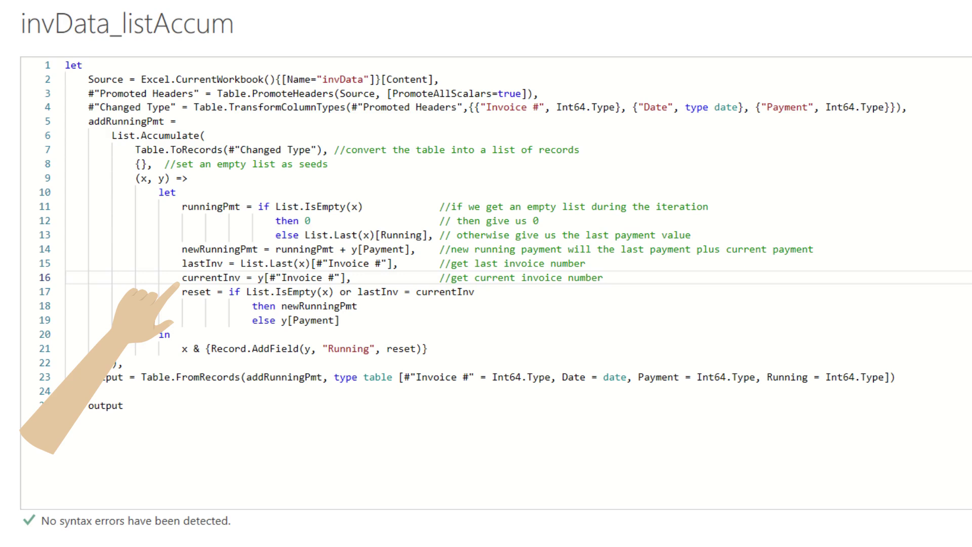
Step: Select the reset variable name in the invoice comparison line
double_click(195, 293)
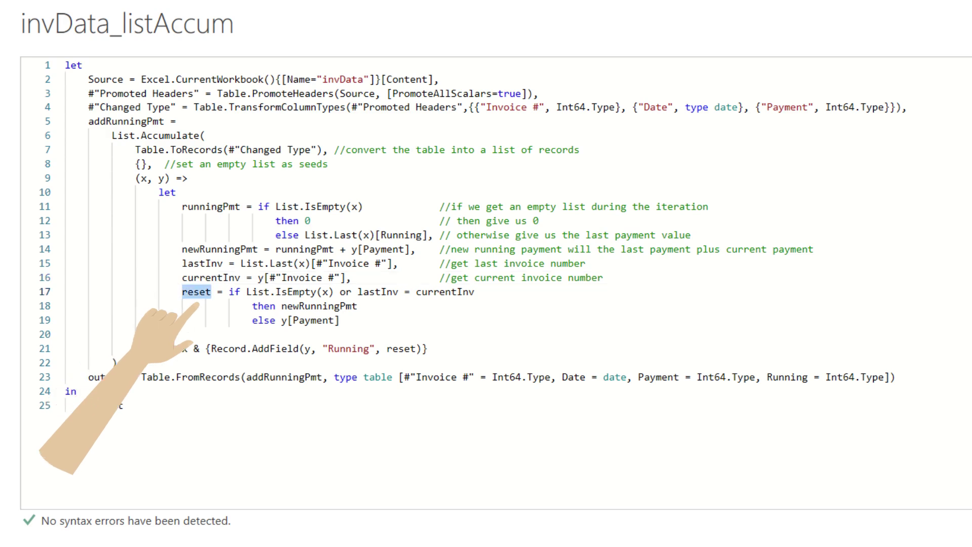